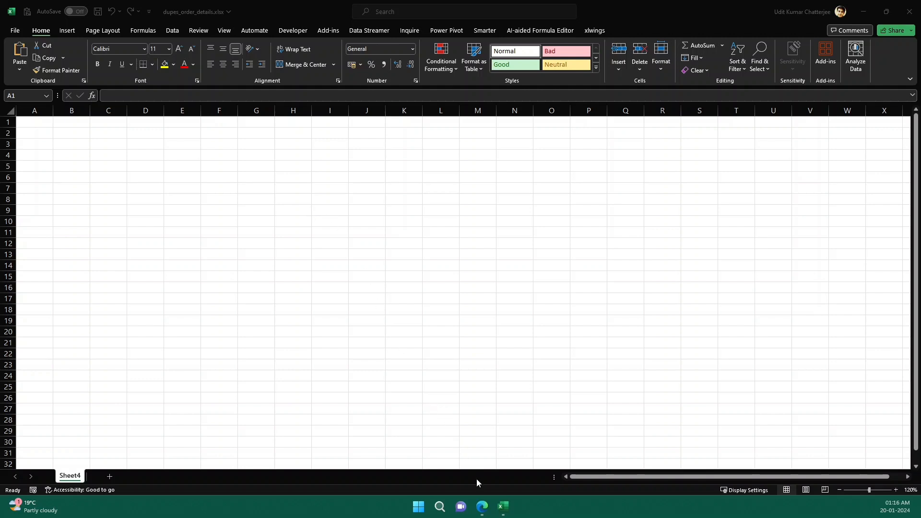
# Switch to the Edge browser and open Wikipedia's "List of countries by GDP (nominal)" article from the Bing results
pyautogui.click(482, 508)
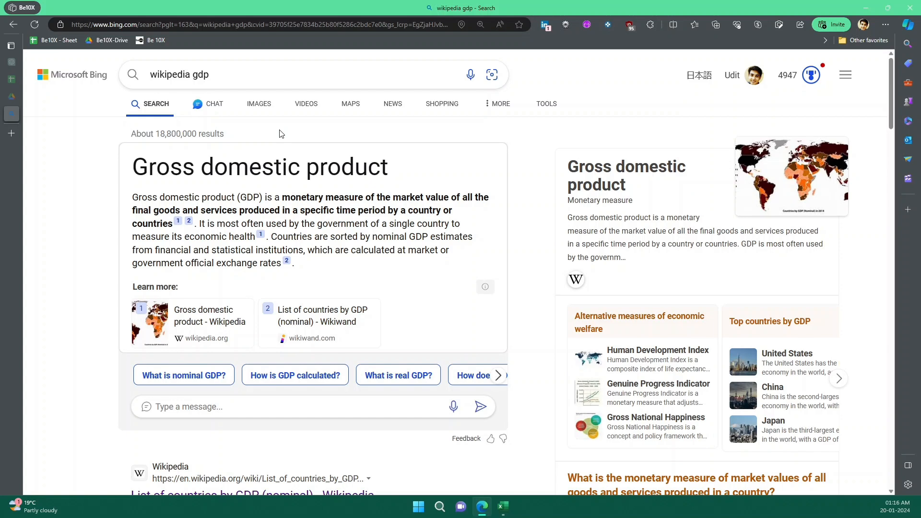
pyautogui.scroll(-5, 336, 201)
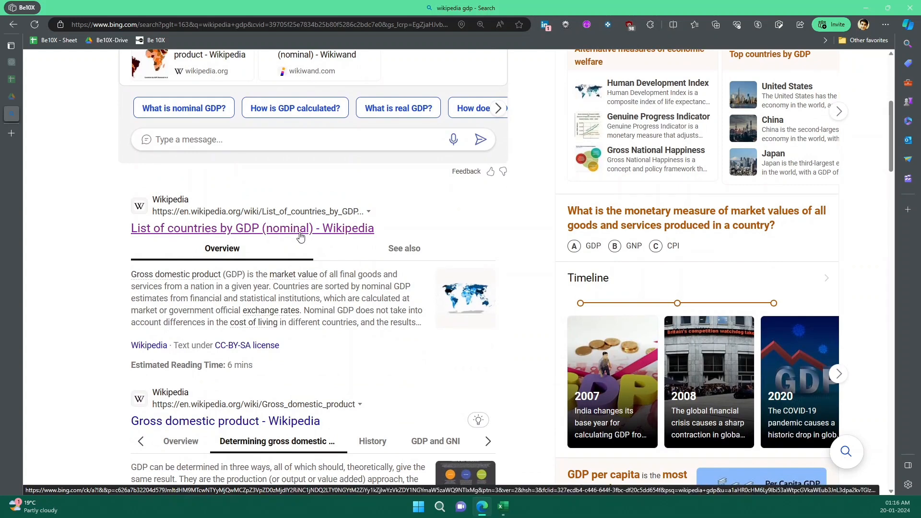
pyautogui.click(300, 235)
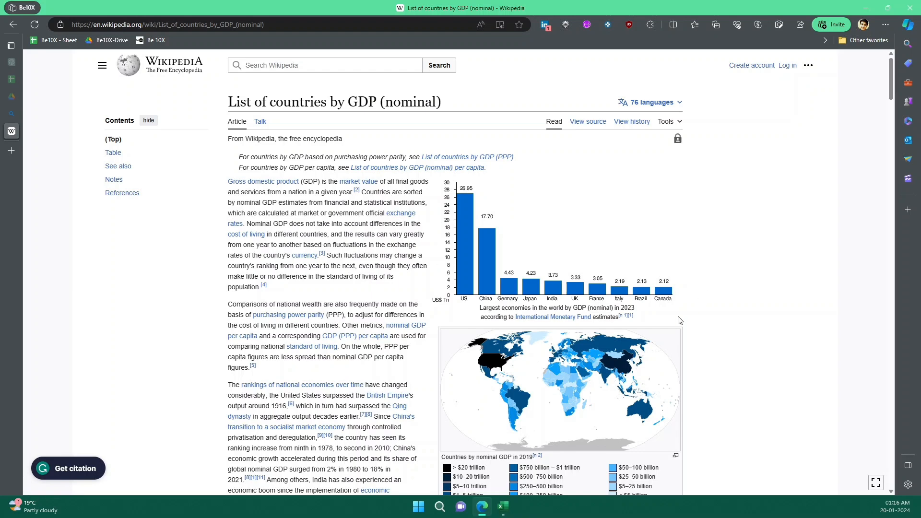
# Examine the "GDP (USD million) by country" table, highlighting its rows down to Argentina and then Germany's IMF forecast
pyautogui.scroll(-9, 700, 329)
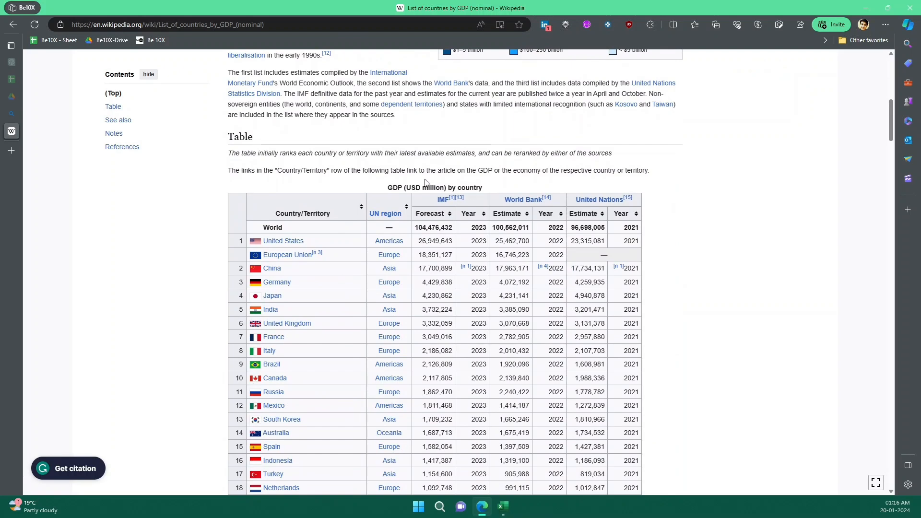
pyautogui.scroll(-2, 678, 290)
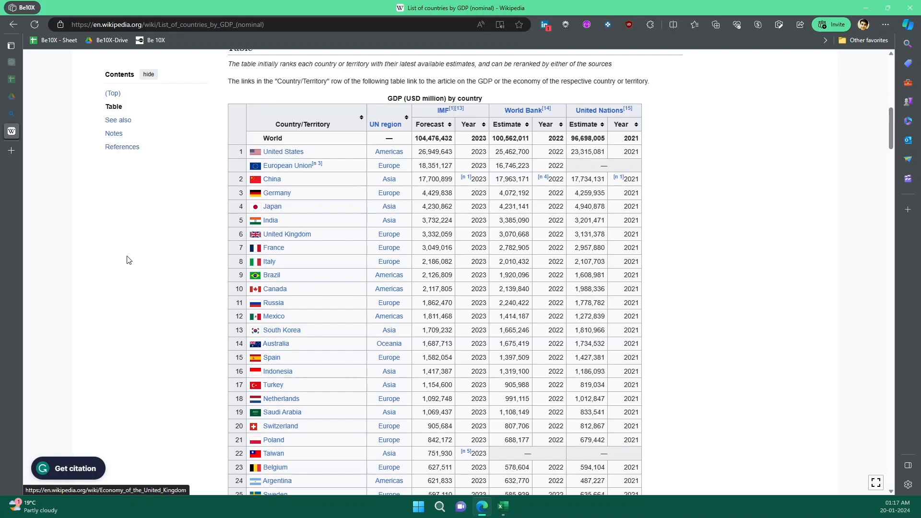
pyautogui.scroll(-7, 421, 310)
pyautogui.scroll(-4, 511, 383)
pyautogui.scroll(11, 510, 382)
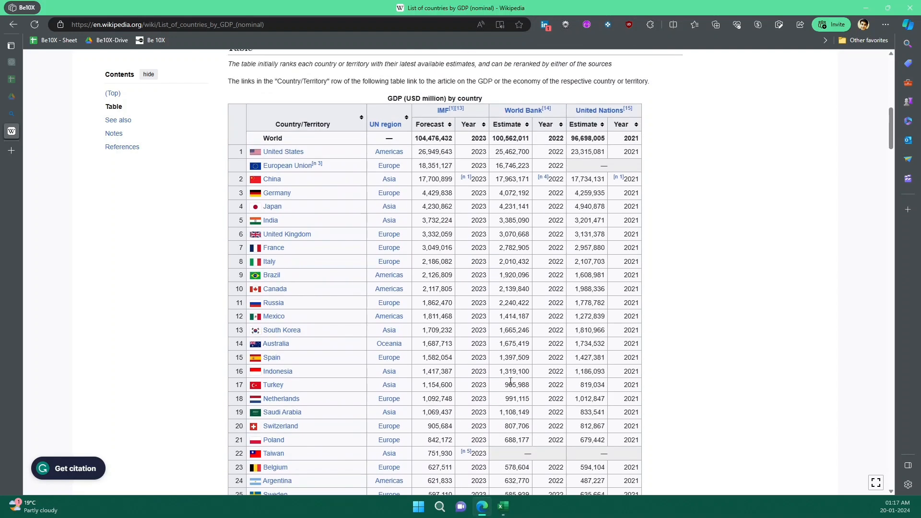
pyautogui.moveTo(232, 125); pyautogui.dragTo(511, 480)
pyautogui.scroll(-4, 695, 385)
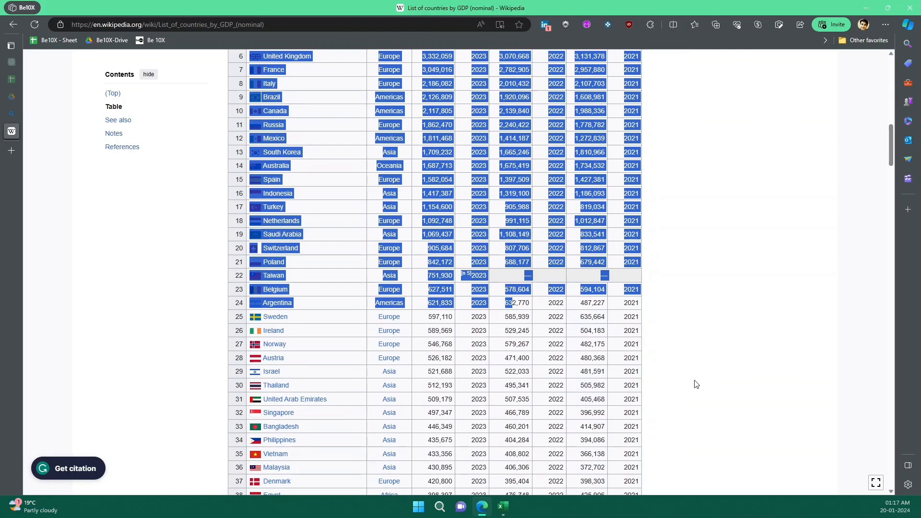
pyautogui.scroll(5, 695, 385)
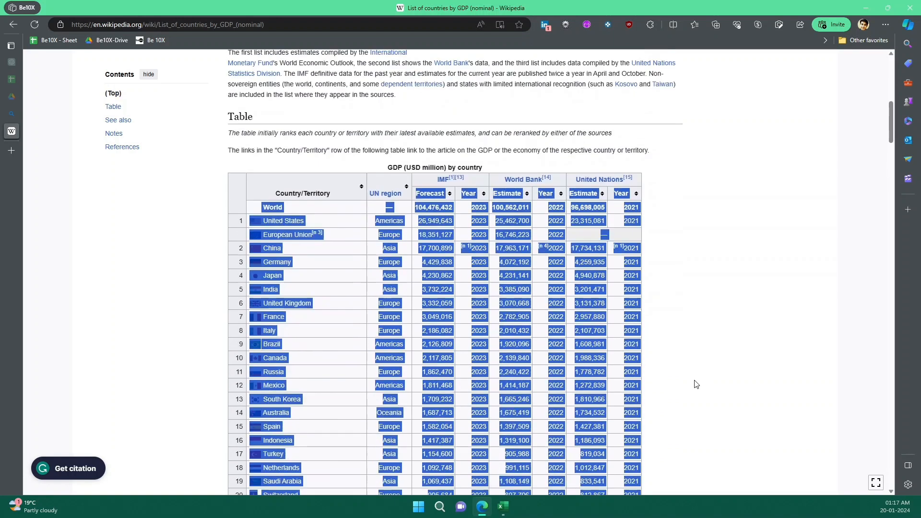
pyautogui.click(701, 279)
pyautogui.moveTo(422, 283); pyautogui.dragTo(449, 283)
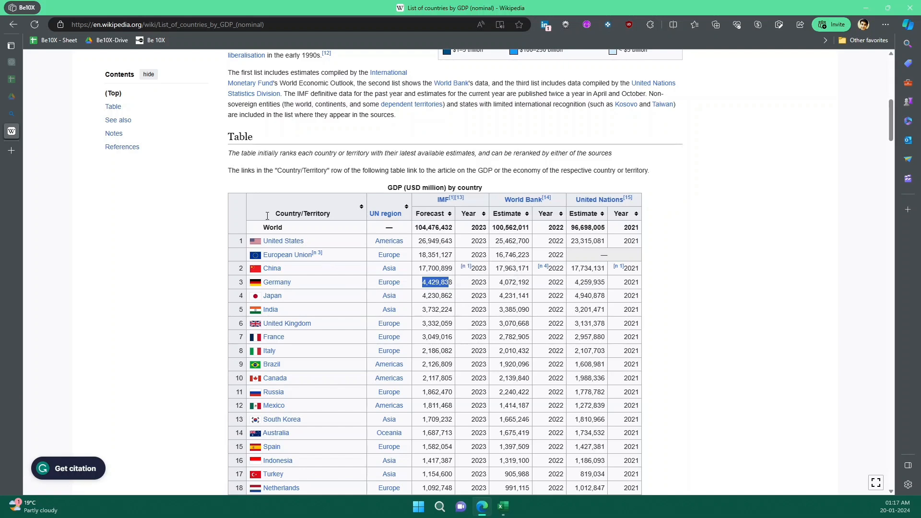
# Look through the remaining country rows of the GDP table and return to its beginning
pyautogui.scroll(-5, 654, 359)
pyautogui.scroll(-5, 654, 360)
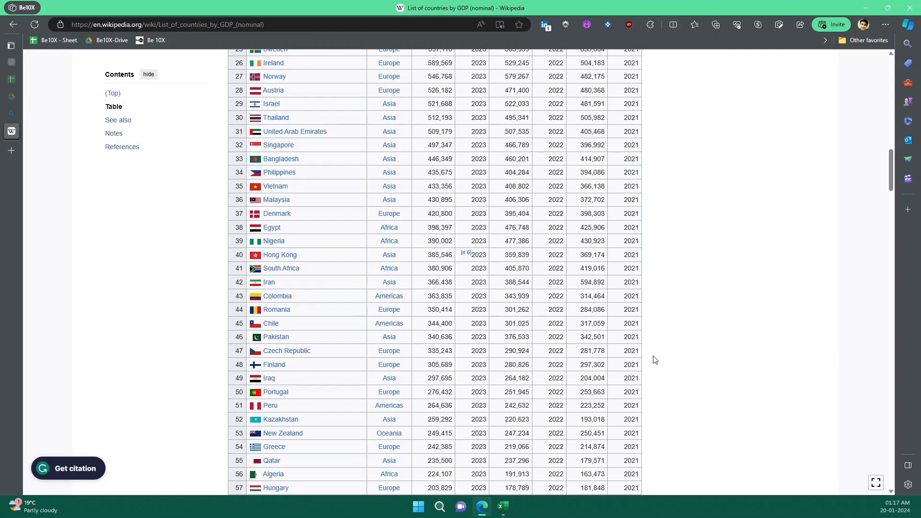
pyautogui.scroll(-15, 350, 331)
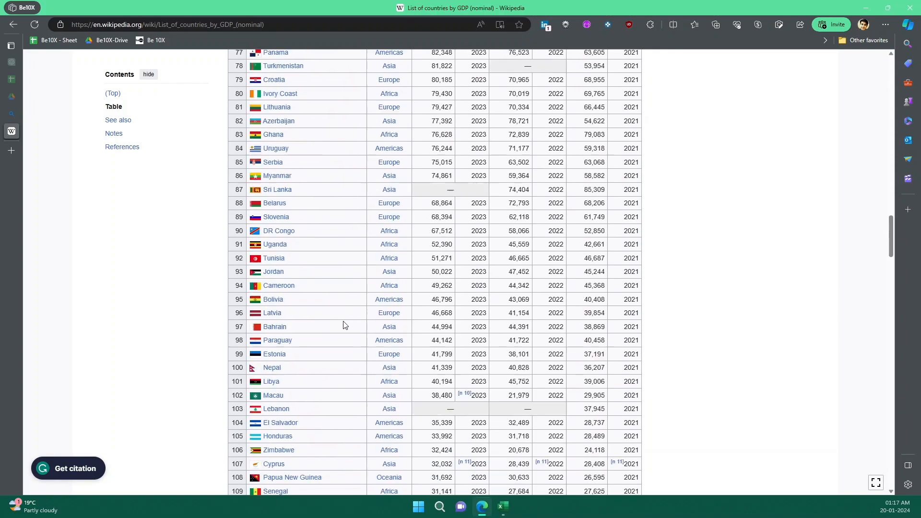
pyautogui.scroll(-5, 348, 330)
pyautogui.scroll(20, 275, 142)
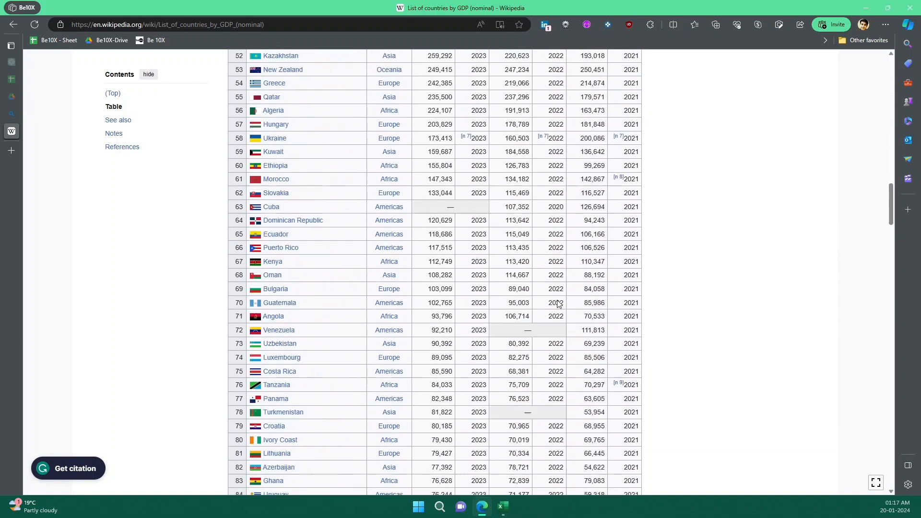
pyautogui.scroll(-20, 353, 177)
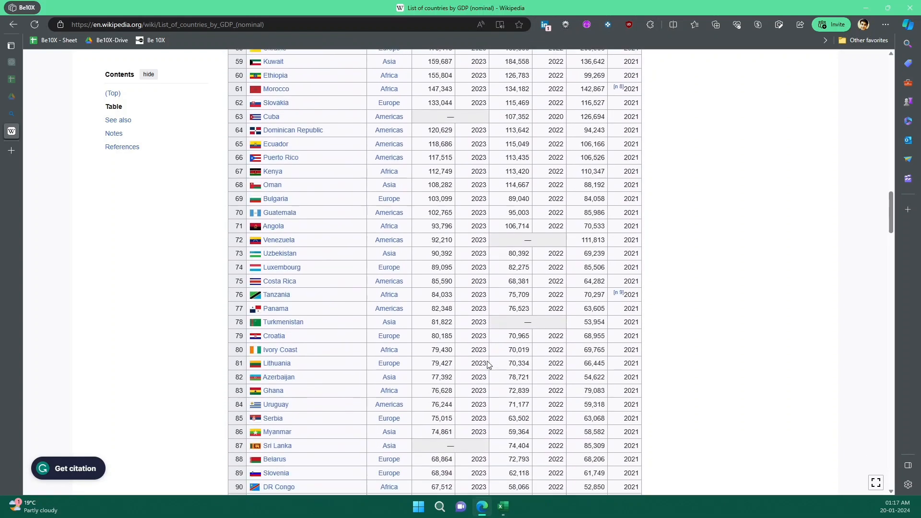
pyautogui.scroll(9, 488, 343)
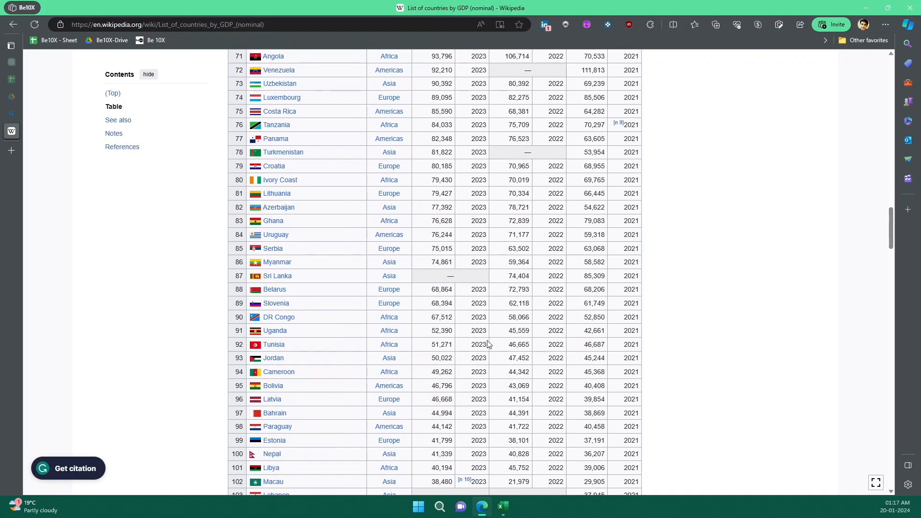
pyautogui.scroll(13, 553, 333)
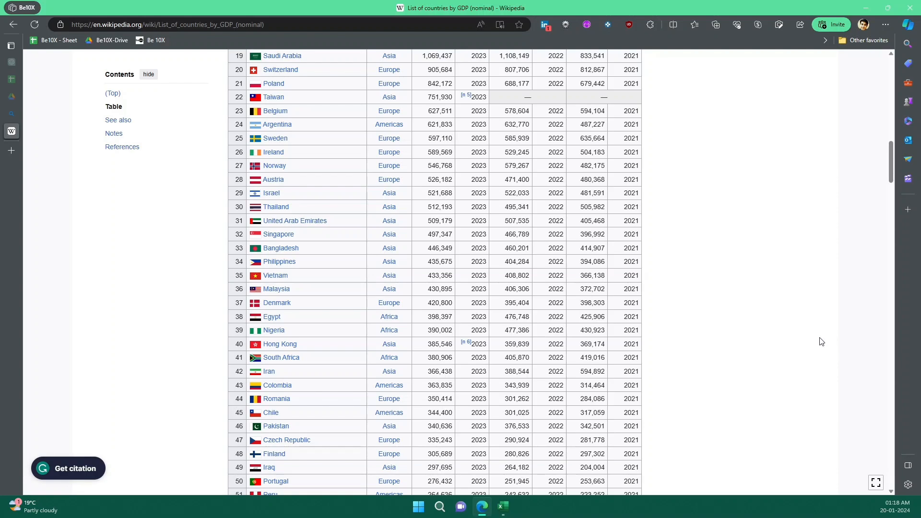
pyautogui.scroll(20, 699, 305)
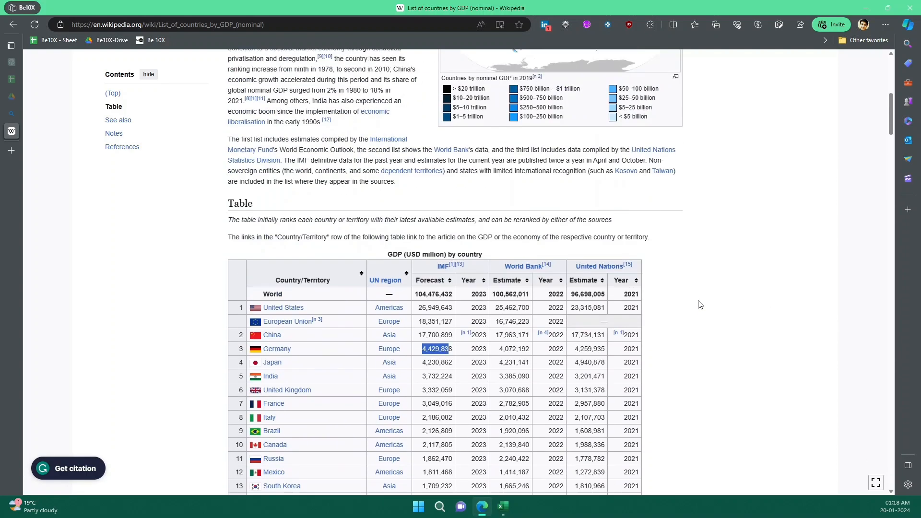
pyautogui.scroll(-4, 705, 304)
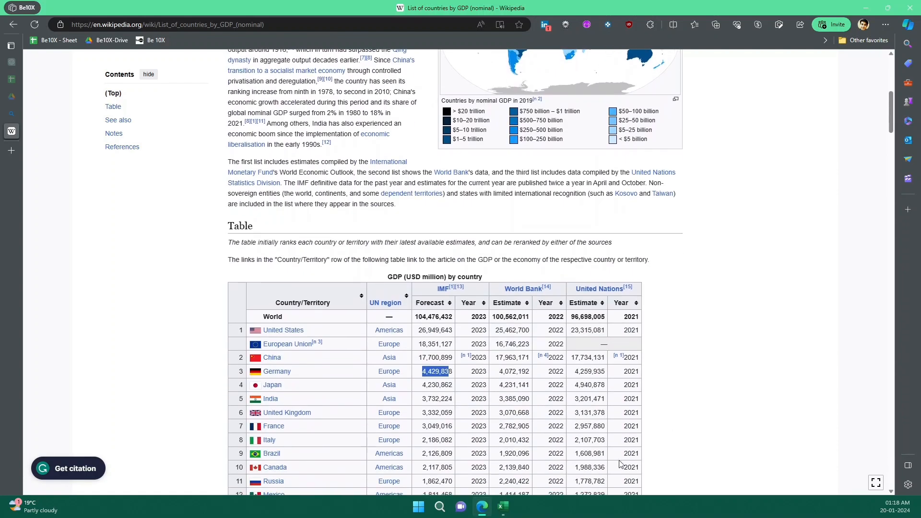
# Switch to Excel and start a data import from the web in the blank Sheet4
pyautogui.click(503, 506)
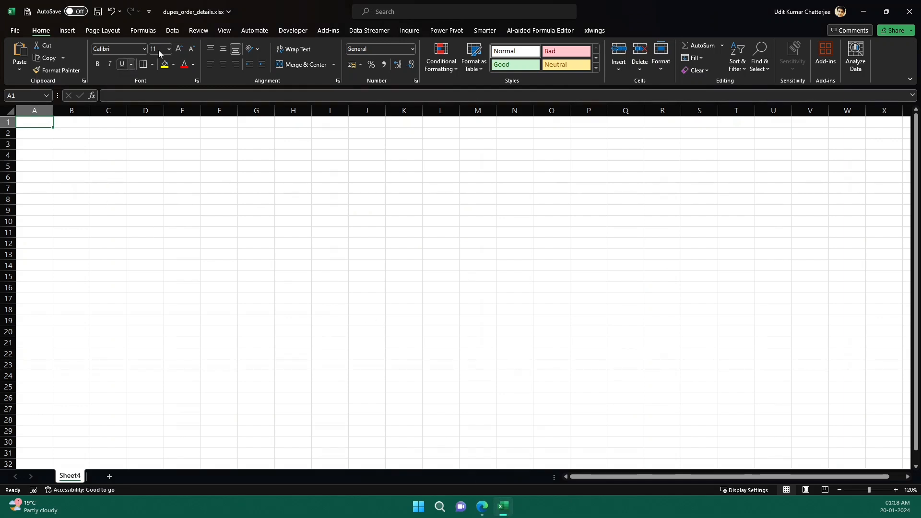
pyautogui.click(172, 31)
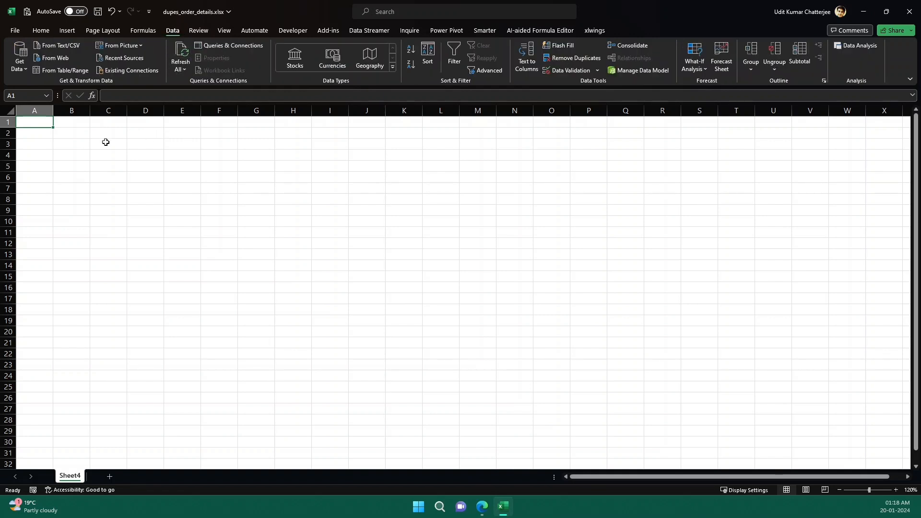
pyautogui.click(63, 58)
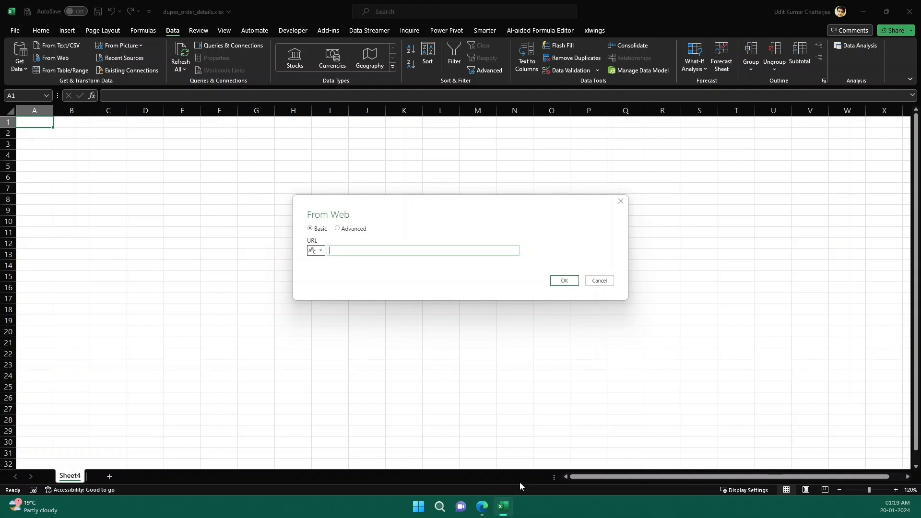
pyautogui.click(482, 508)
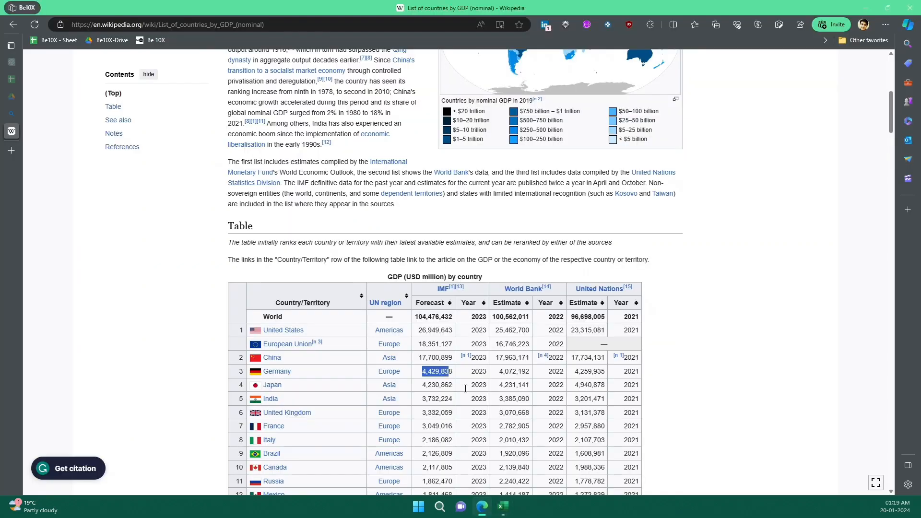
pyautogui.click(290, 25)
pyautogui.hotkey('ctrl', 'c')
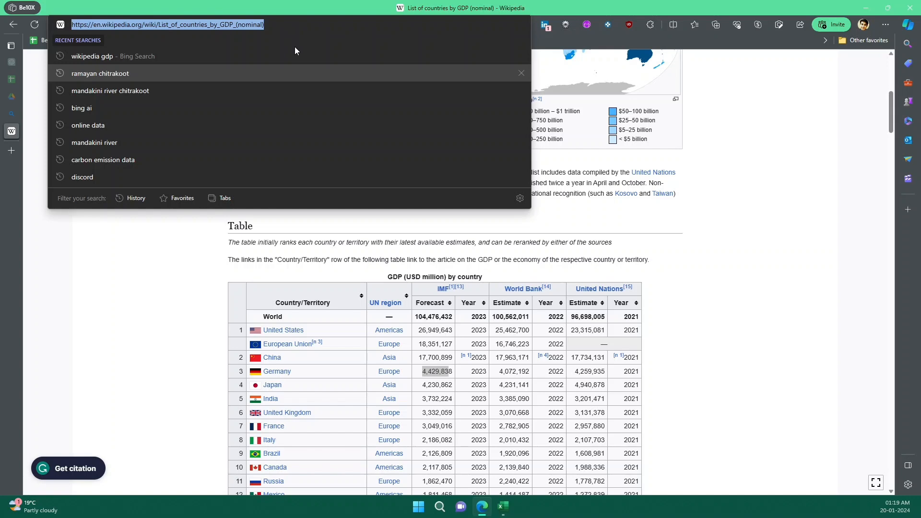
pyautogui.click(503, 507)
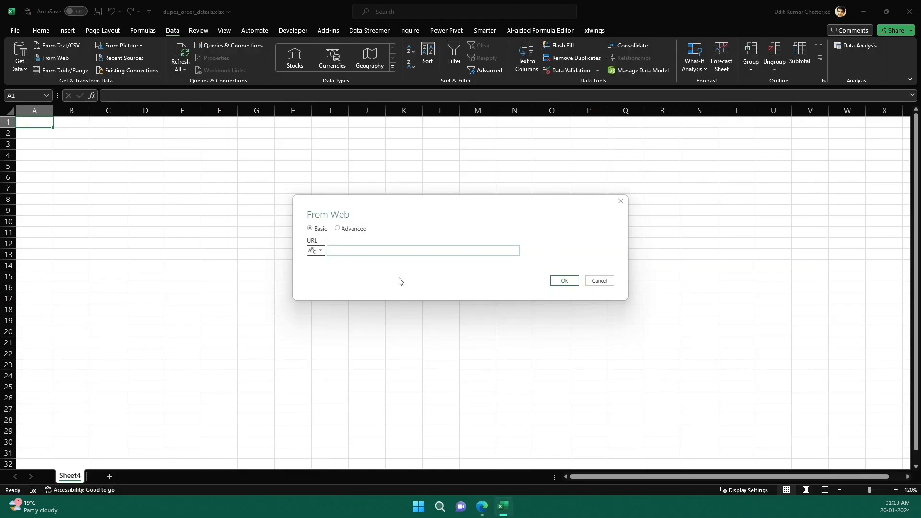
pyautogui.click(390, 251)
pyautogui.hotkey('ctrl', 'v')
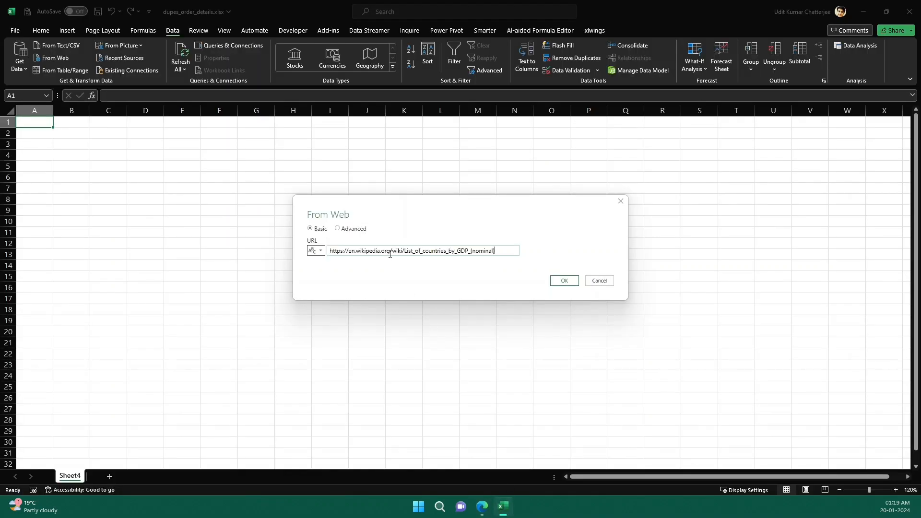
pyautogui.click(561, 281)
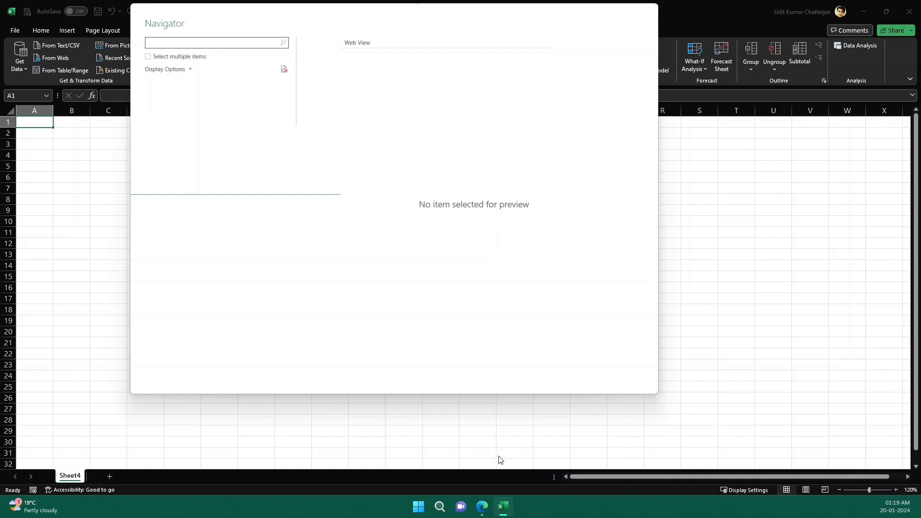
# Return to the Wikipedia article in Edge and examine which tables it contains, down to the end of the page
pyautogui.click(482, 506)
pyautogui.scroll(-1, 461, 368)
pyautogui.scroll(-20, 461, 369)
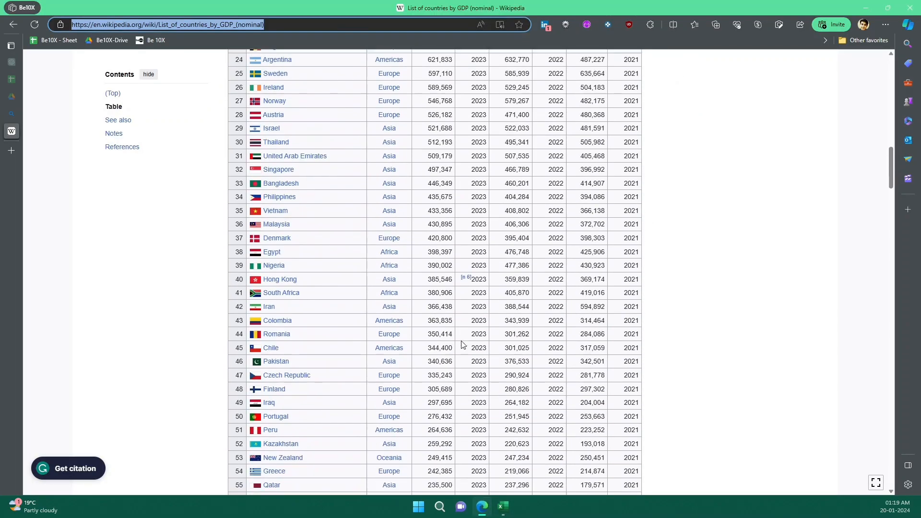
pyautogui.scroll(-20, 461, 344)
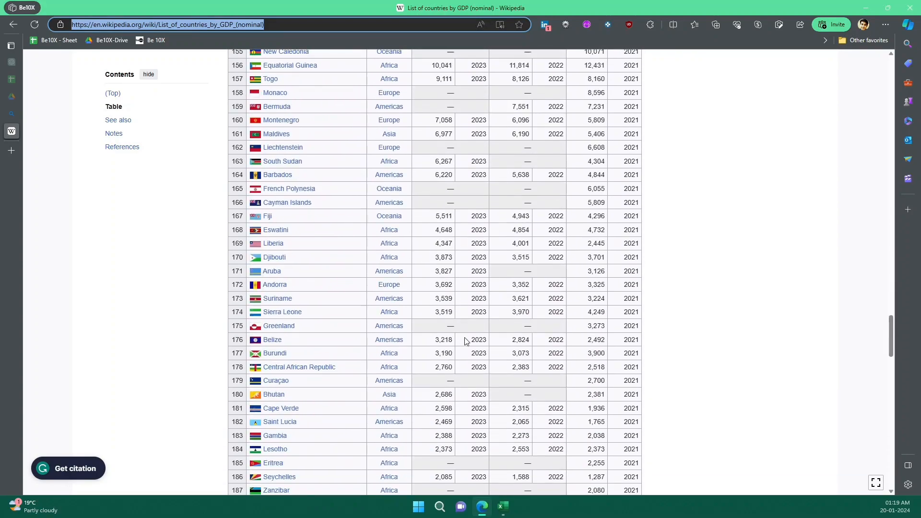
pyautogui.scroll(-15, 507, 335)
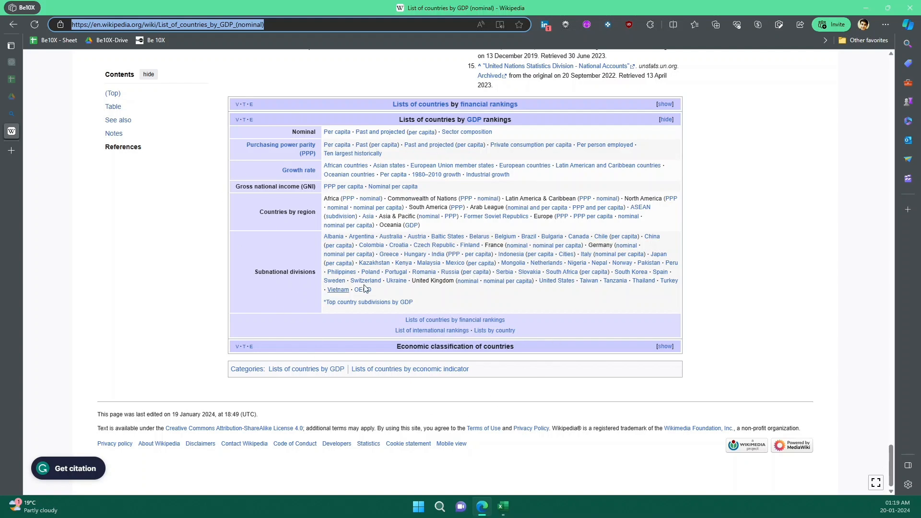
pyautogui.scroll(10, 536, 236)
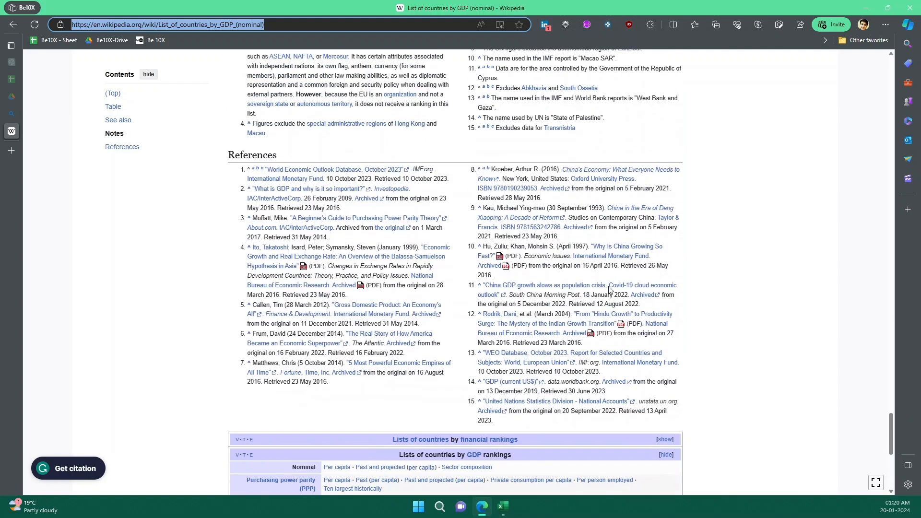
pyautogui.scroll(8, 446, 330)
pyautogui.scroll(5, 446, 330)
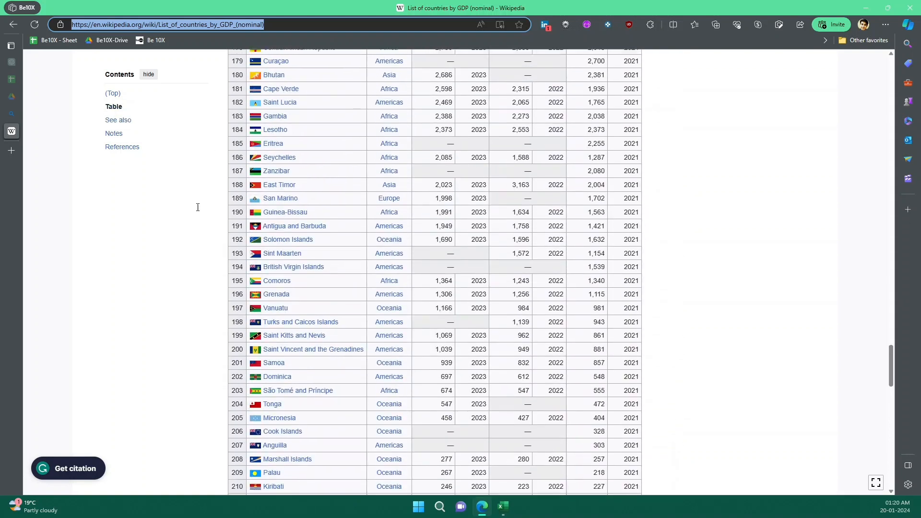
pyautogui.scroll(5, 501, 281)
# Switch back to Excel, choose the "GDP (USD million) by country" table and open it in Power Query for transformation
pyautogui.click(502, 506)
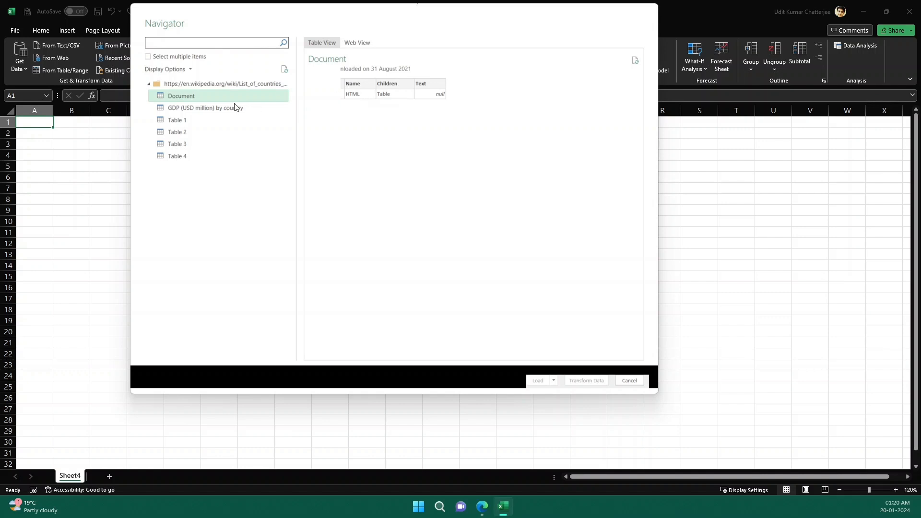
pyautogui.moveTo(228, 109)
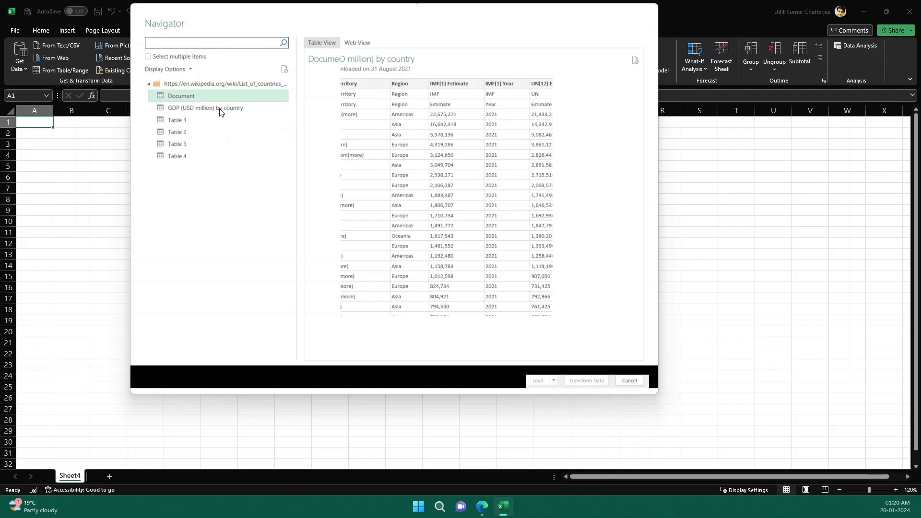
pyautogui.click(584, 382)
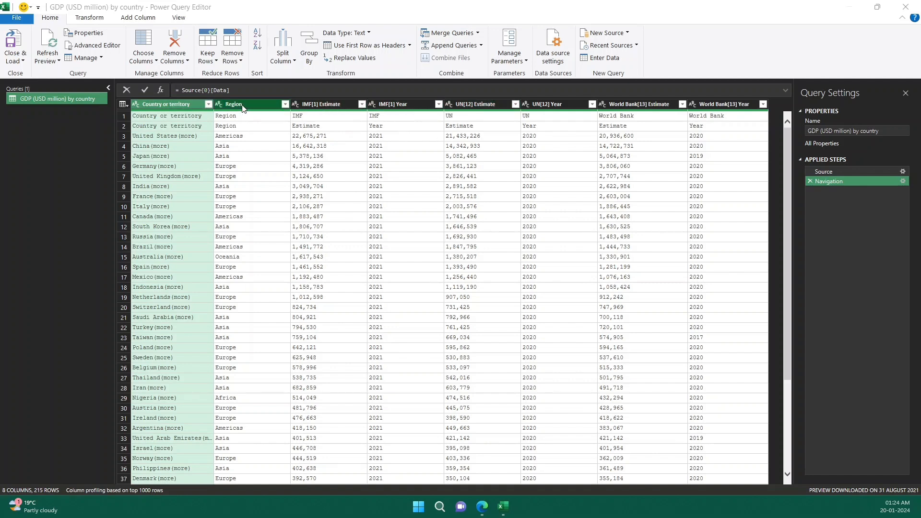
# Keep only the Country or territory, Region, IMF[1] Estimate and IMF[1] Year columns, removing all other columns from the query
pyautogui.keyDown('shift'); pyautogui.click(411, 104); pyautogui.keyUp('shift')
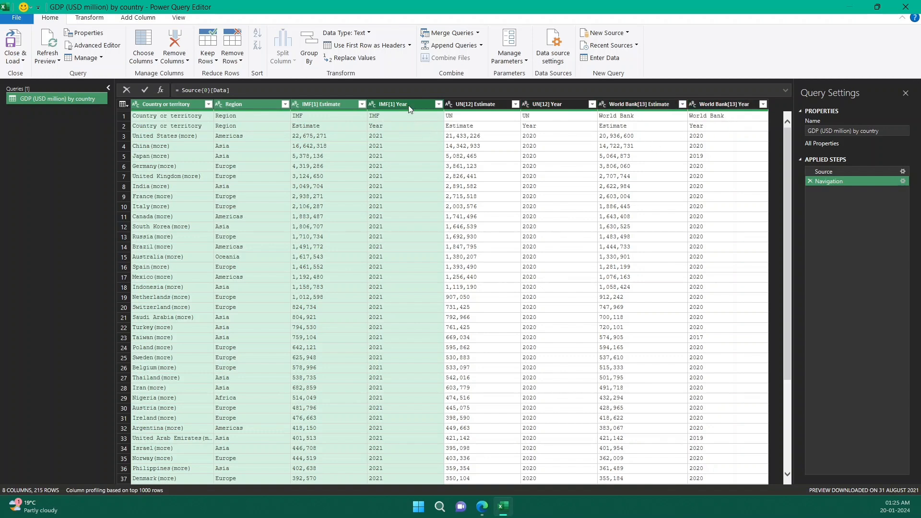
pyautogui.rightClick(409, 106)
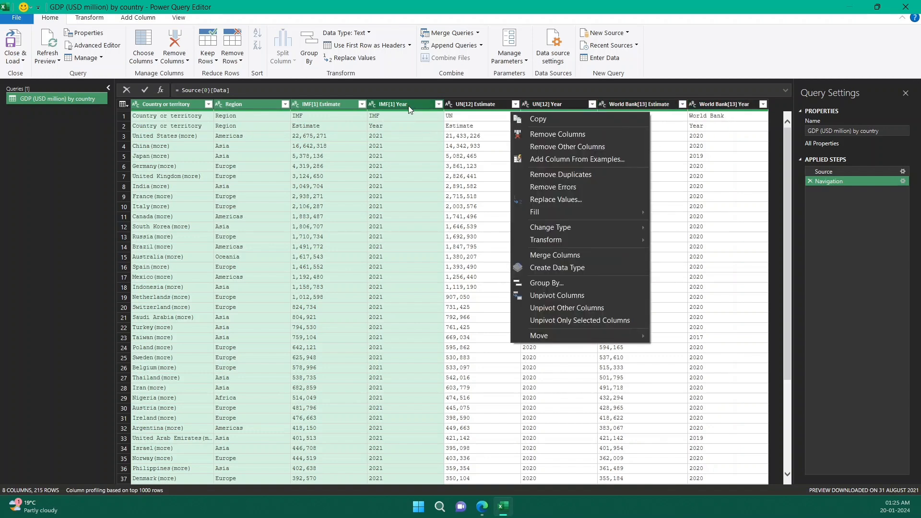
pyautogui.click(583, 145)
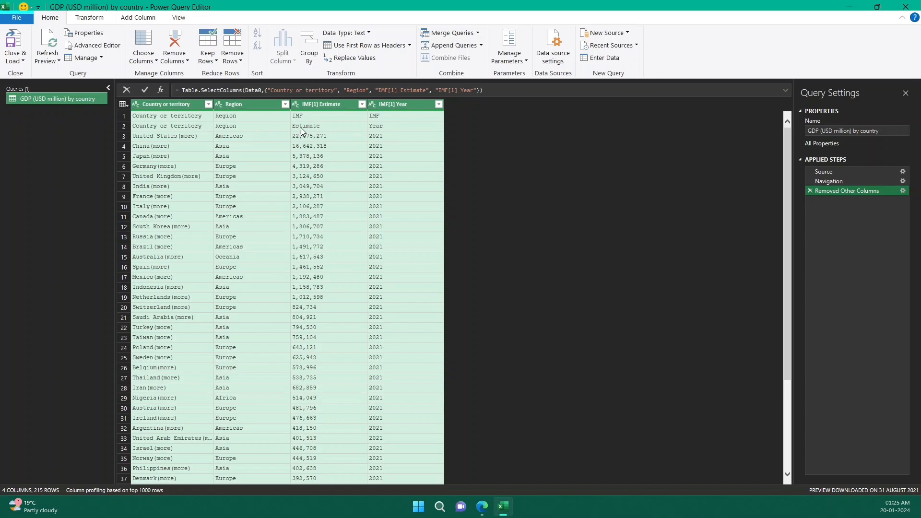
# Switch to Edge and examine the header rows of the GDP by country table in the Wikipedia article
pyautogui.click(481, 506)
pyautogui.scroll(10, 492, 354)
pyautogui.scroll(20, 493, 354)
pyautogui.scroll(9, 503, 348)
pyautogui.scroll(-6, 435, 329)
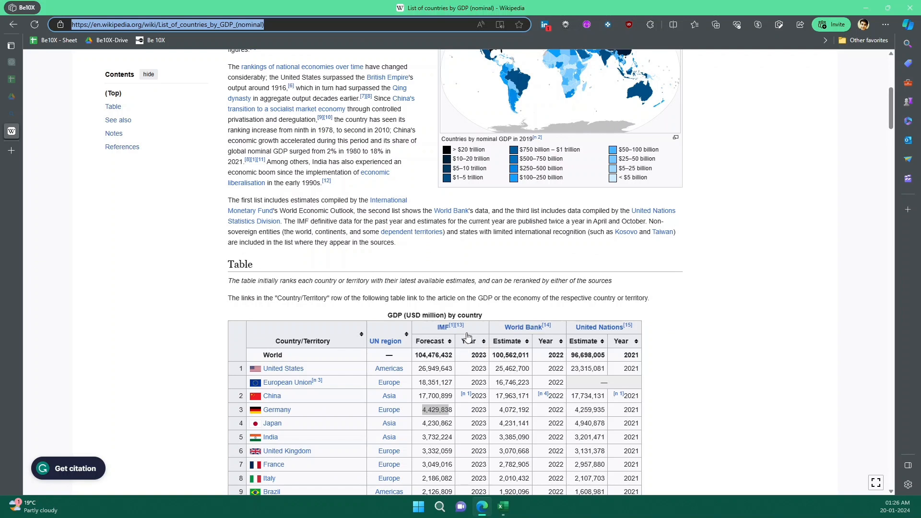
# Switch back to Excel's Power Query Editor and remove the top 2 rows, which repeat the column headers
pyautogui.click(504, 507)
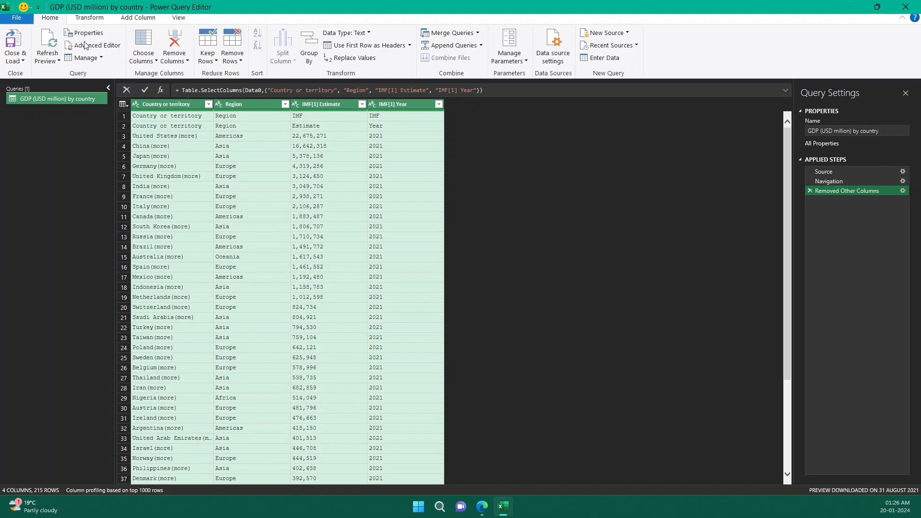
pyautogui.click(232, 60)
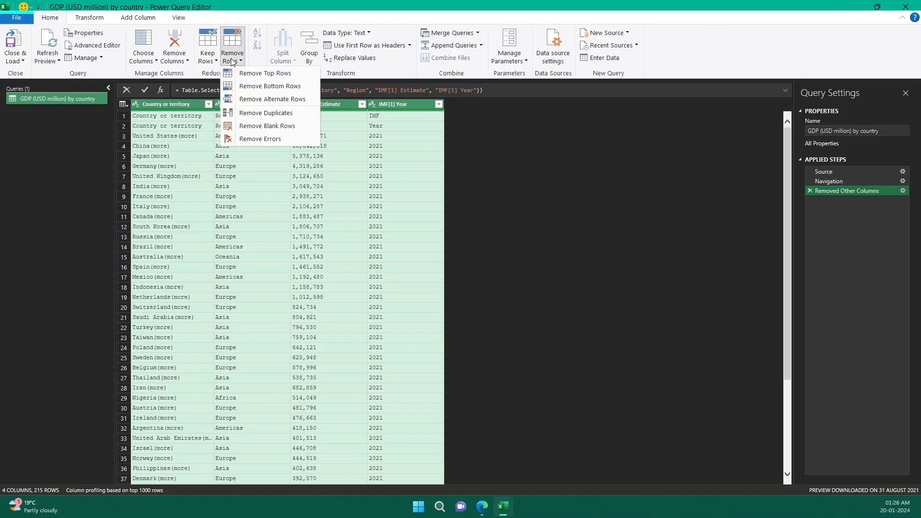
pyautogui.click(272, 74)
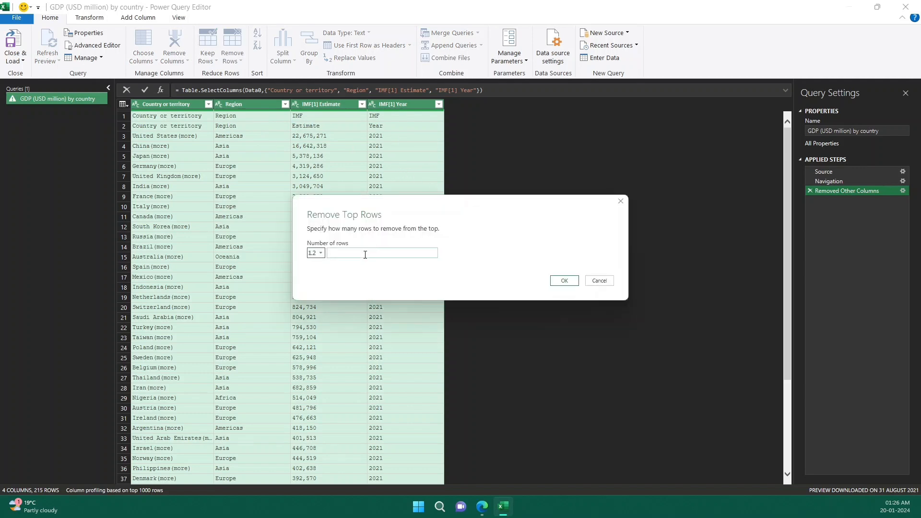
pyautogui.write('2')
pyautogui.click(564, 281)
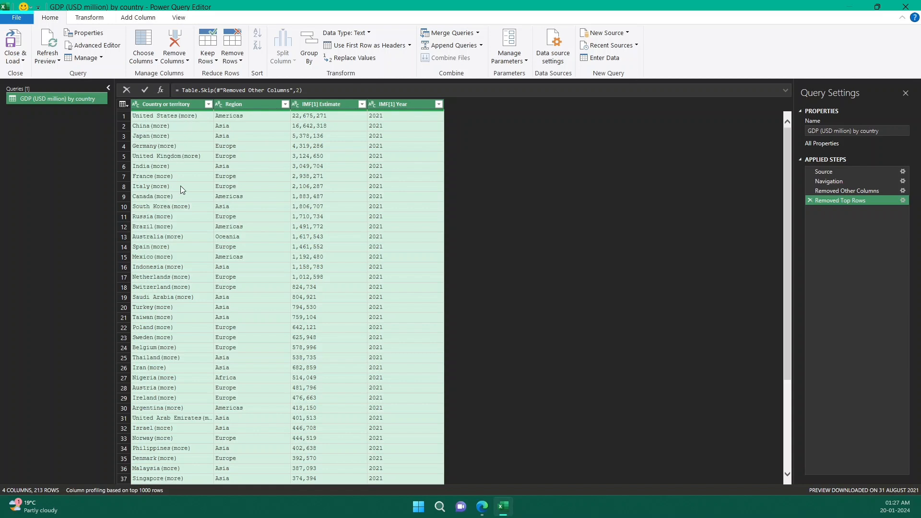
# Replace the text "(more)" with nothing in the Country or territory column
pyautogui.scroll(-15, 177, 226)
pyautogui.scroll(-20, 197, 301)
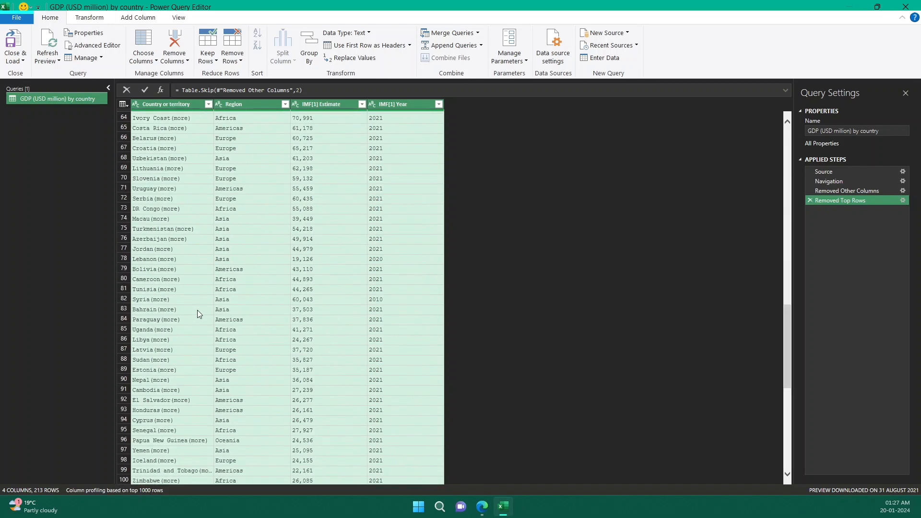
pyautogui.scroll(-5, 195, 337)
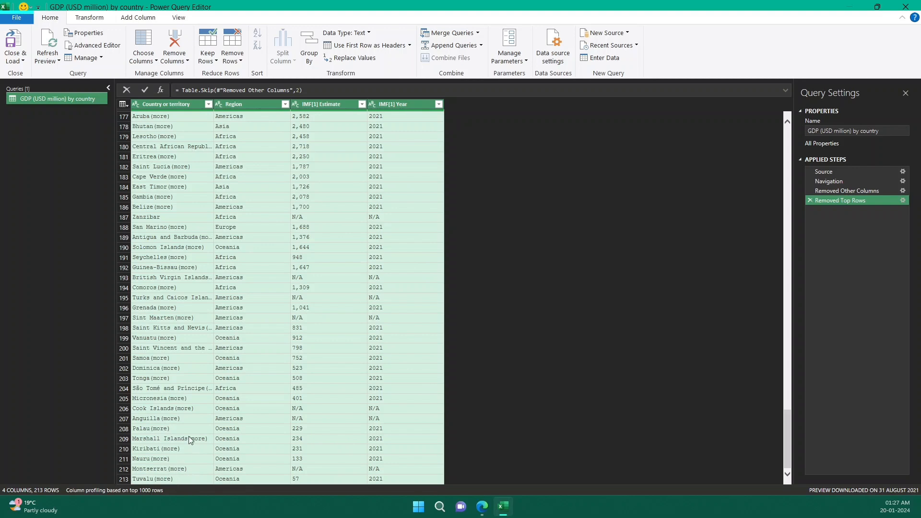
pyautogui.scroll(20, 176, 337)
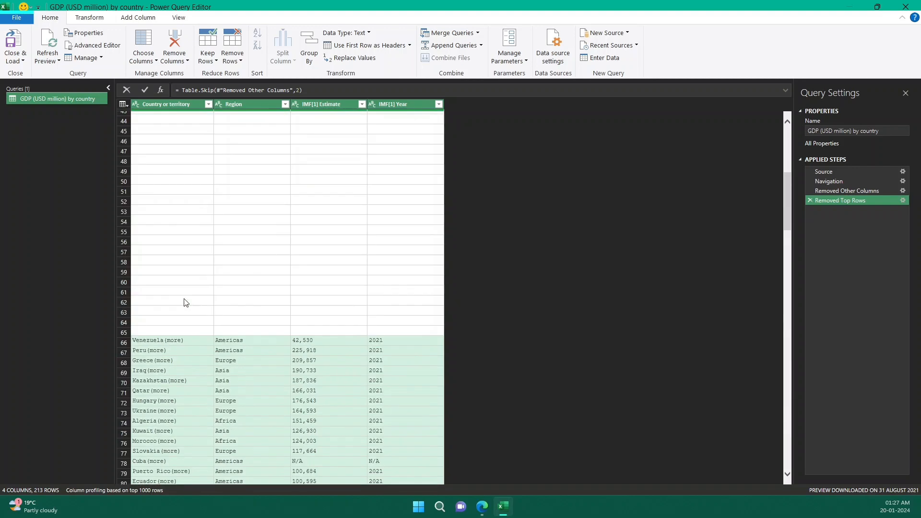
pyautogui.scroll(13, 186, 303)
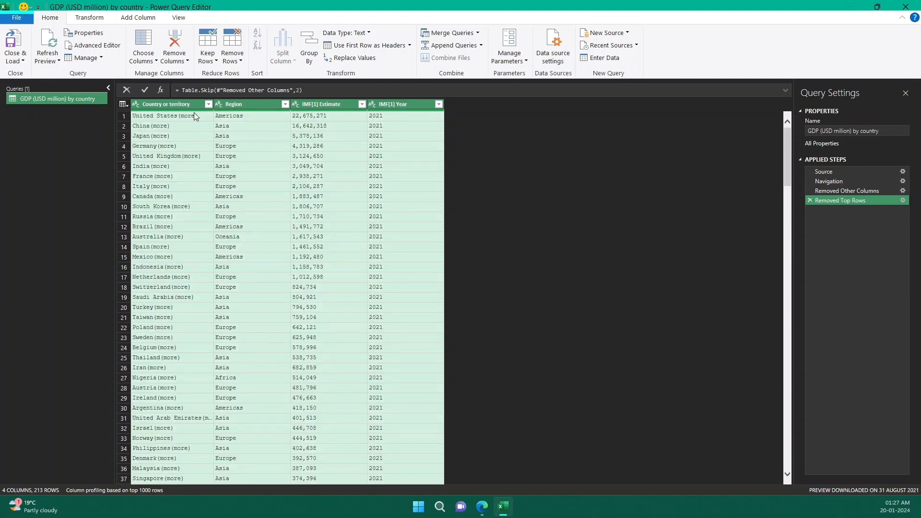
pyautogui.click(175, 103)
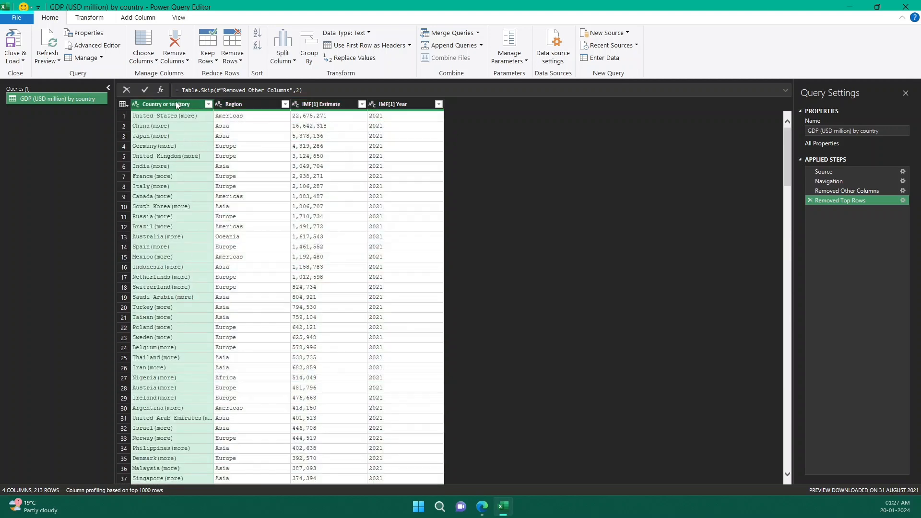
pyautogui.rightClick(175, 102)
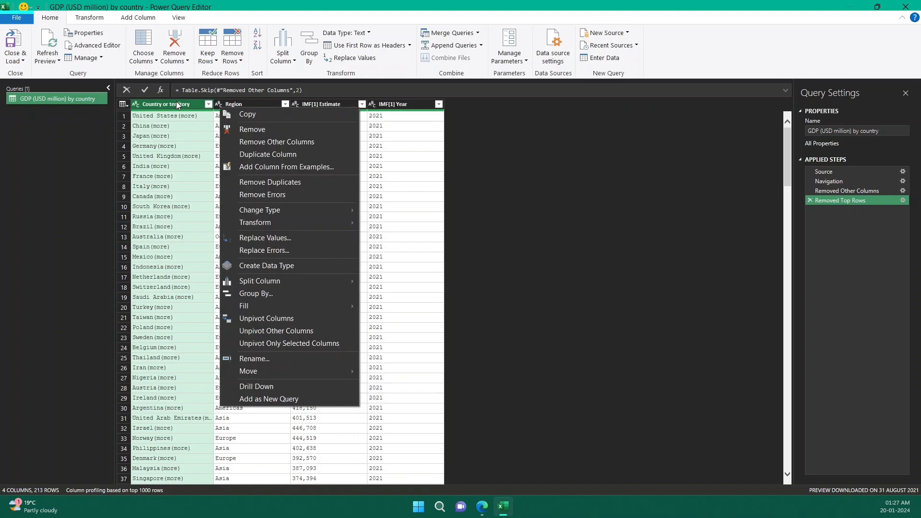
pyautogui.click(283, 242)
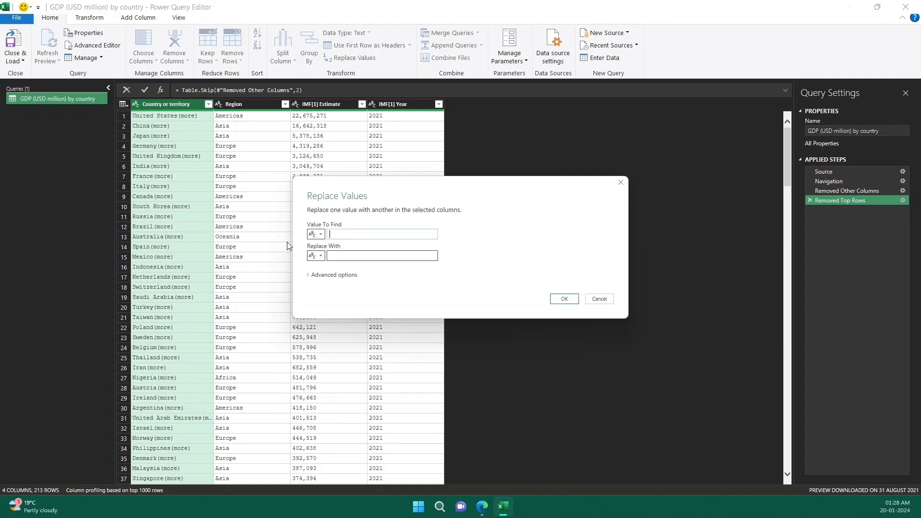
pyautogui.write('(more)')
pyautogui.click(381, 255)
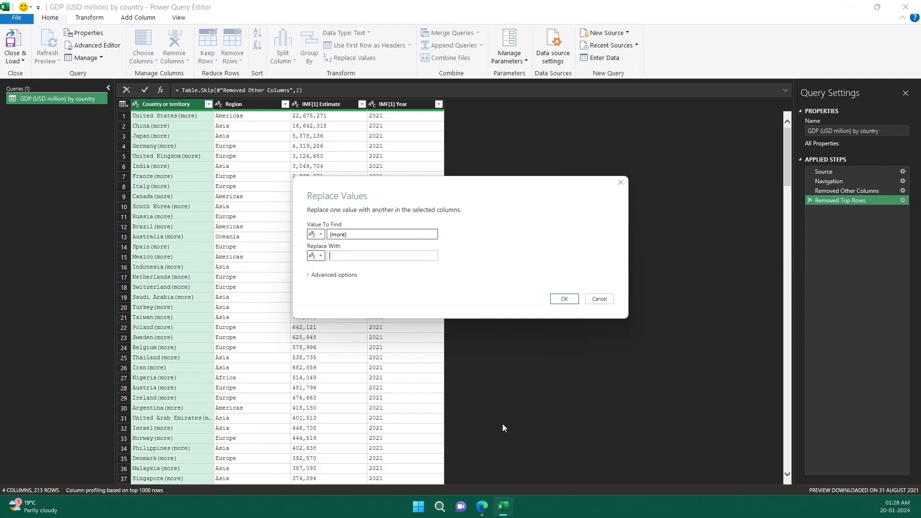
pyautogui.click(564, 298)
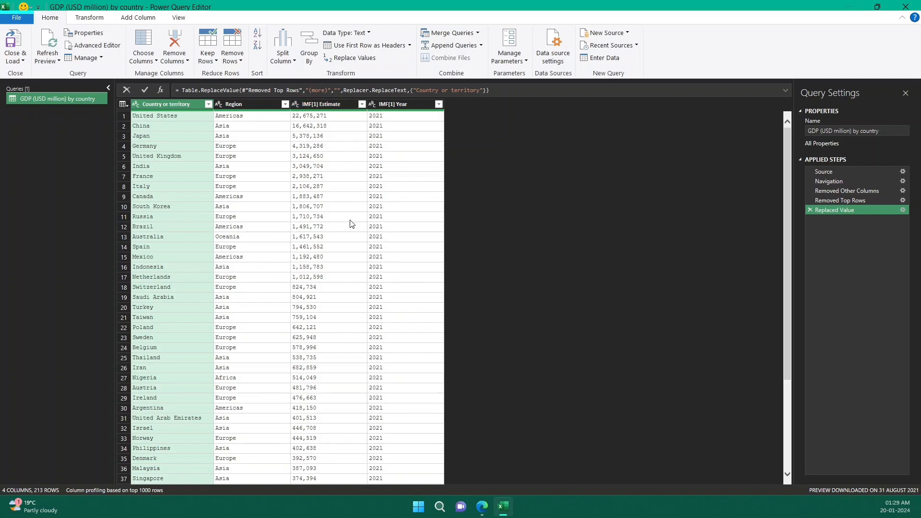
# Examine the IMF[1] Estimate and IMF[1] Year columns for entries without data, including the values in Cuba's row
pyautogui.scroll(-3, 356, 249)
pyautogui.scroll(-15, 356, 249)
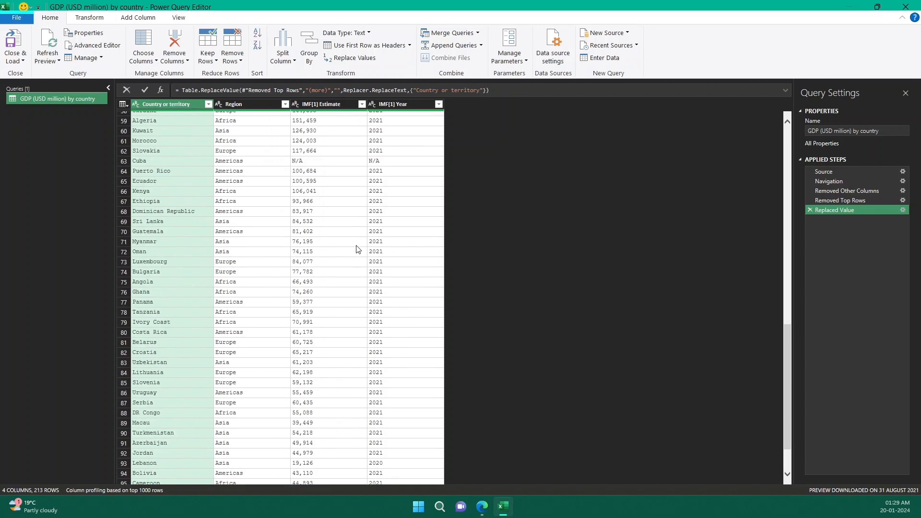
pyautogui.click(305, 161)
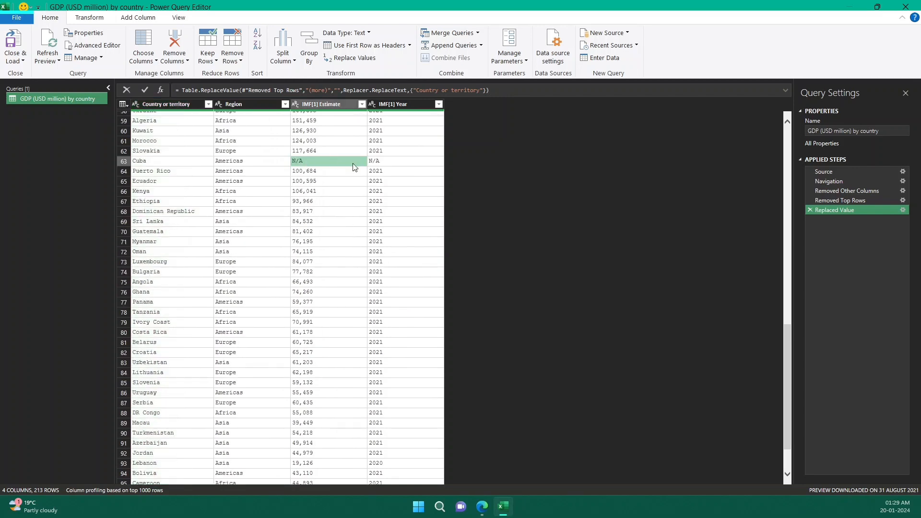
pyautogui.click(388, 163)
pyautogui.click(348, 161)
pyautogui.click(410, 164)
pyautogui.scroll(1, 351, 202)
pyautogui.scroll(18, 351, 202)
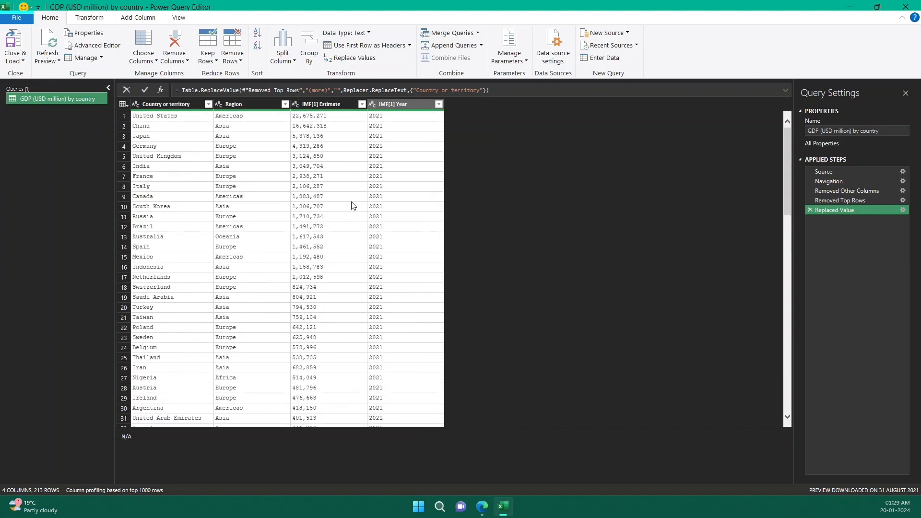
pyautogui.click(344, 105)
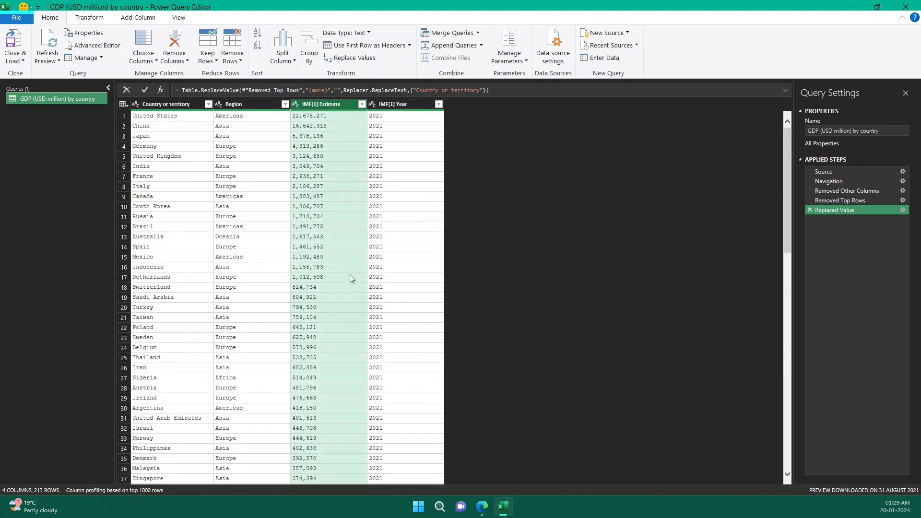
pyautogui.scroll(-15, 352, 272)
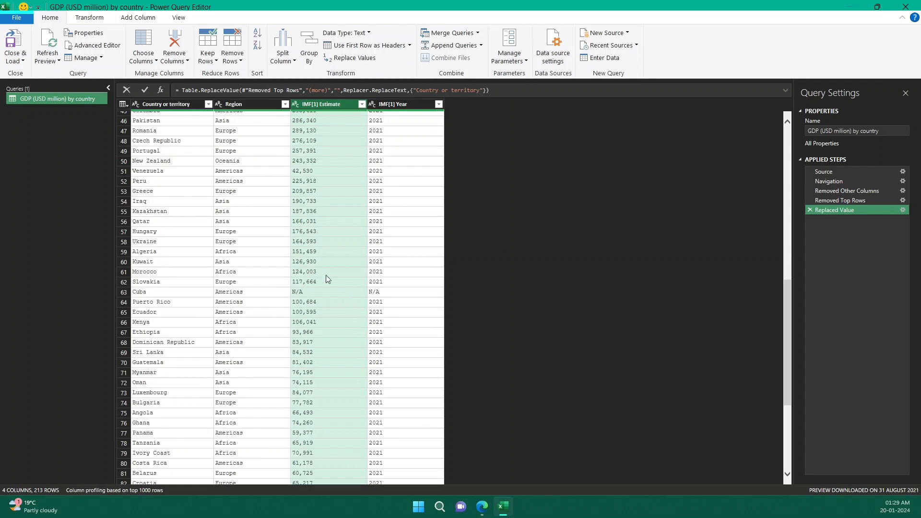
pyautogui.click(313, 291)
pyautogui.click(402, 293)
pyautogui.click(341, 294)
pyautogui.click(409, 293)
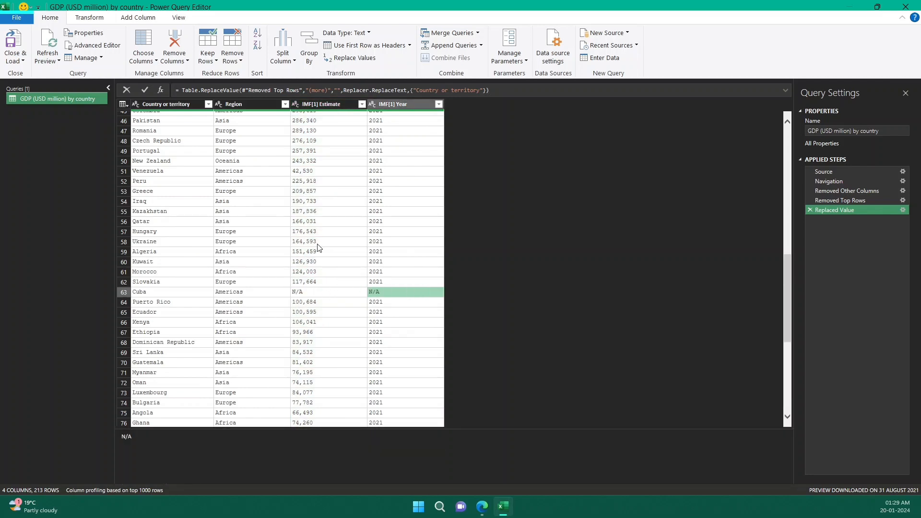
pyautogui.scroll(15, 319, 252)
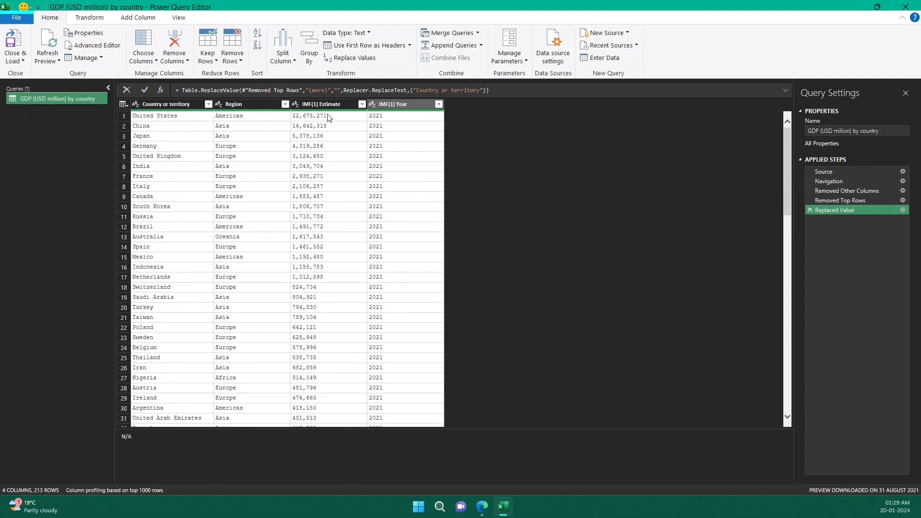
# Replace N/A with nothing in both the IMF[1] Estimate and IMF[1] Year columns and check Cuba's row
pyautogui.click(325, 104)
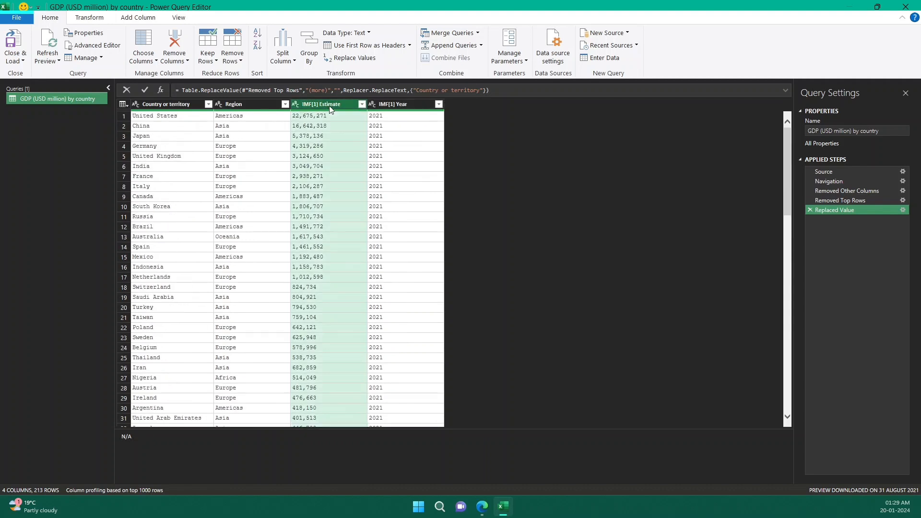
pyautogui.keyDown('ctrl'); pyautogui.click(397, 105); pyautogui.keyUp('ctrl')
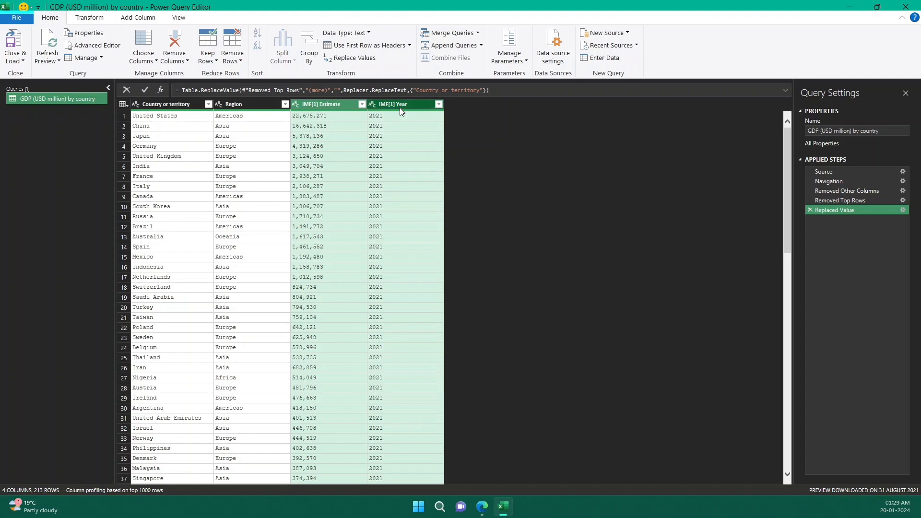
pyautogui.rightClick(401, 110)
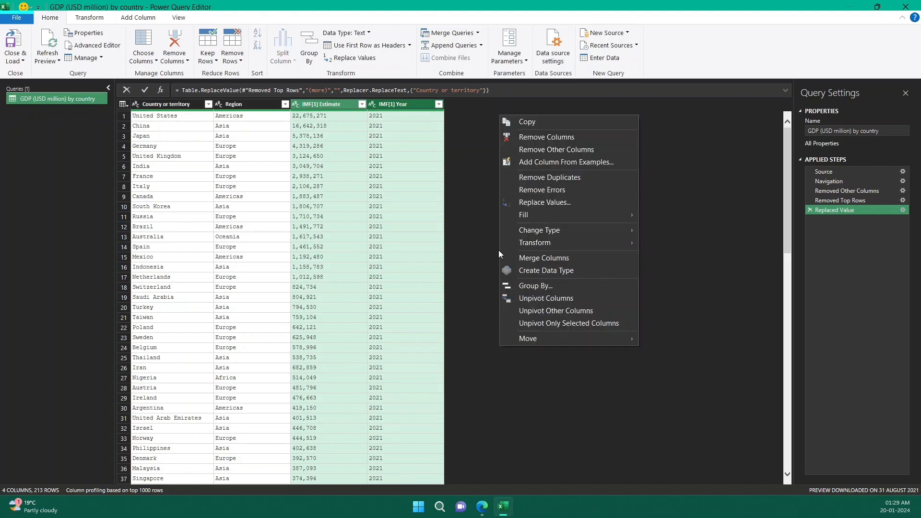
pyautogui.click(558, 202)
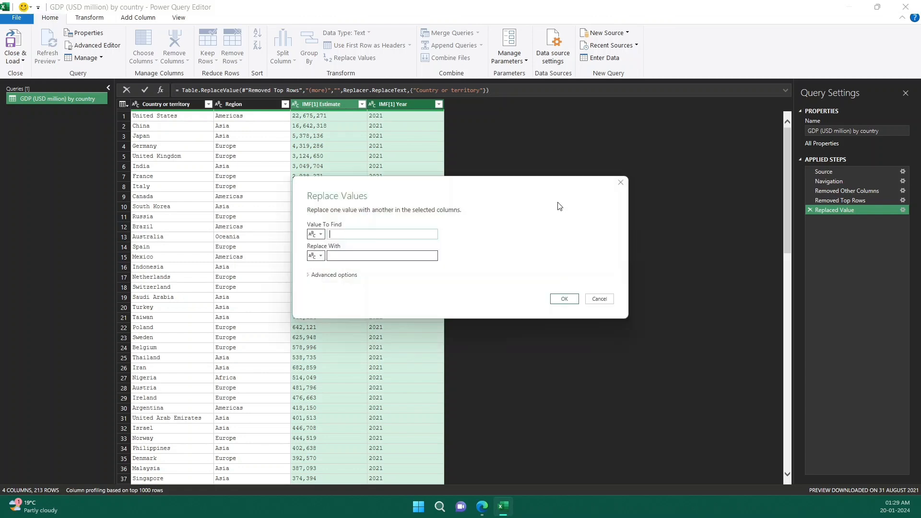
pyautogui.write('N/A')
pyautogui.click(564, 298)
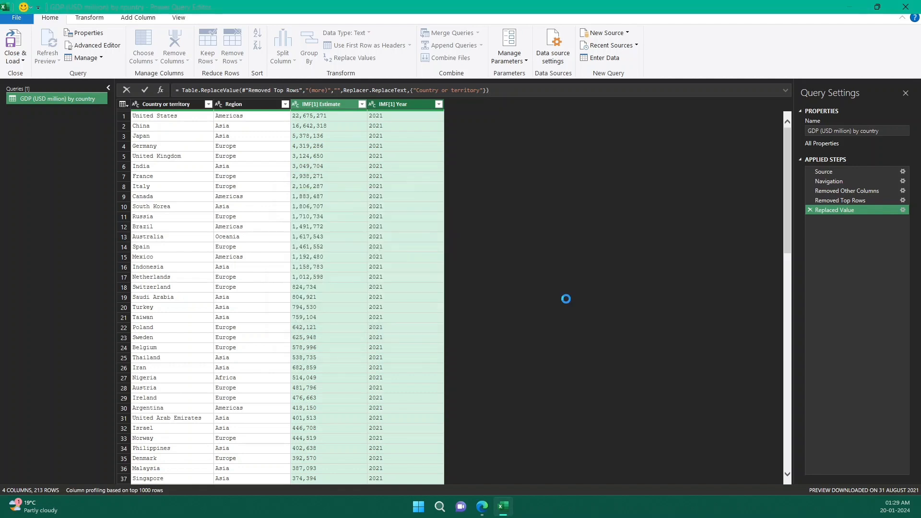
pyautogui.scroll(-4, 383, 162)
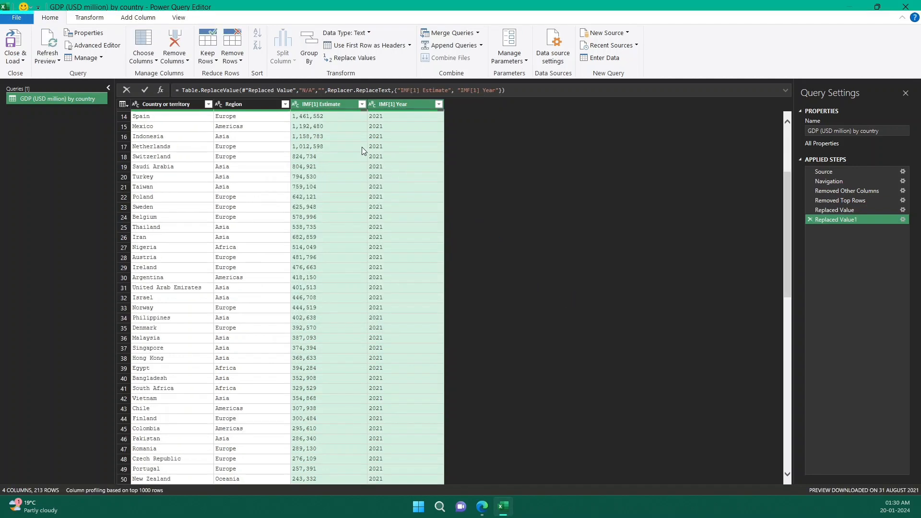
pyautogui.scroll(-12, 372, 290)
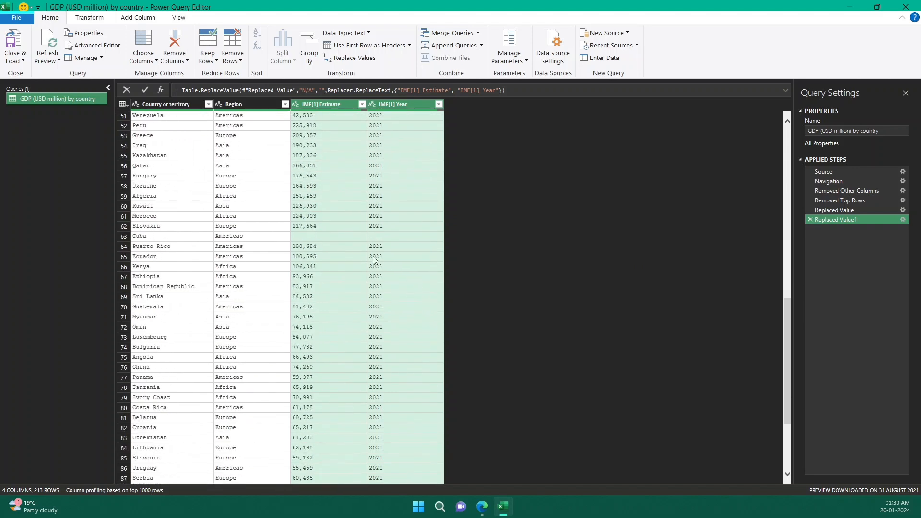
pyautogui.click(318, 236)
pyautogui.click(386, 237)
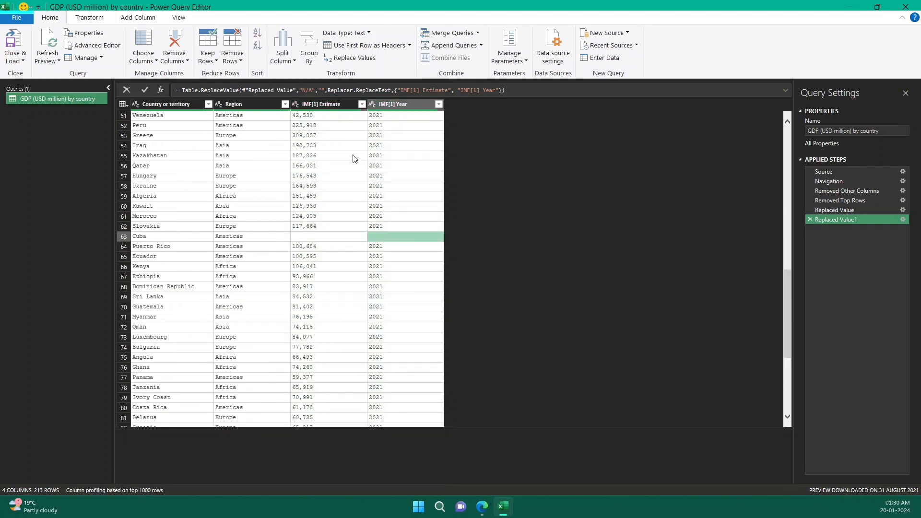
# Change the data type of the IMF[1] Estimate column to Currency
pyautogui.click(329, 107)
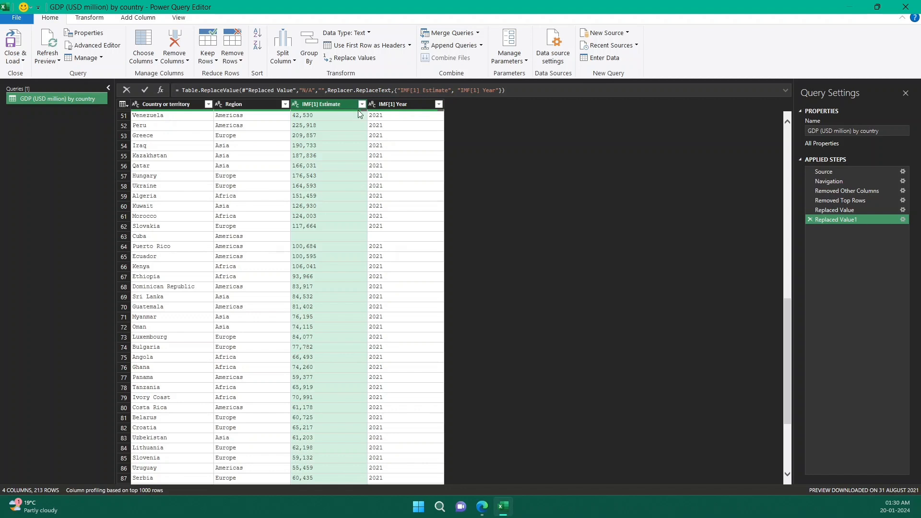
pyautogui.moveTo(360, 113)
pyautogui.keyDown('ctrl'); pyautogui.click(382, 110); pyautogui.keyUp('ctrl')
pyautogui.click(294, 106)
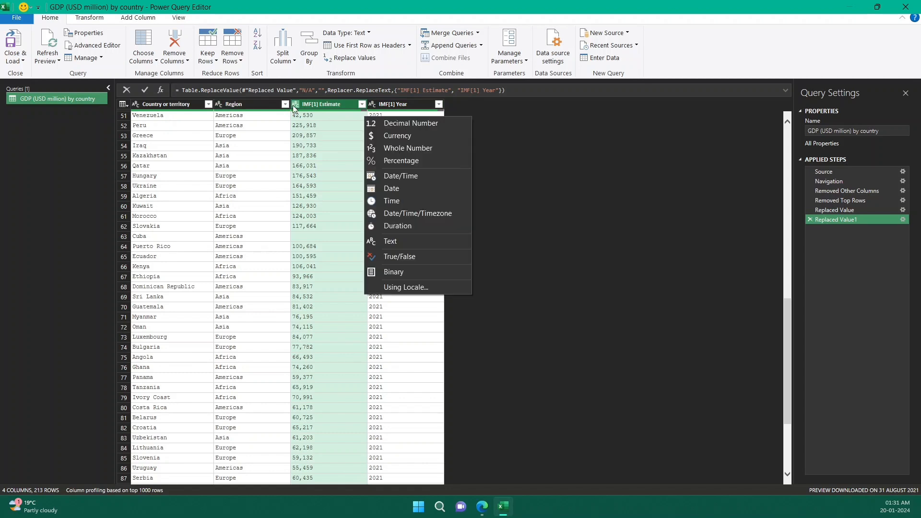
pyautogui.click(410, 136)
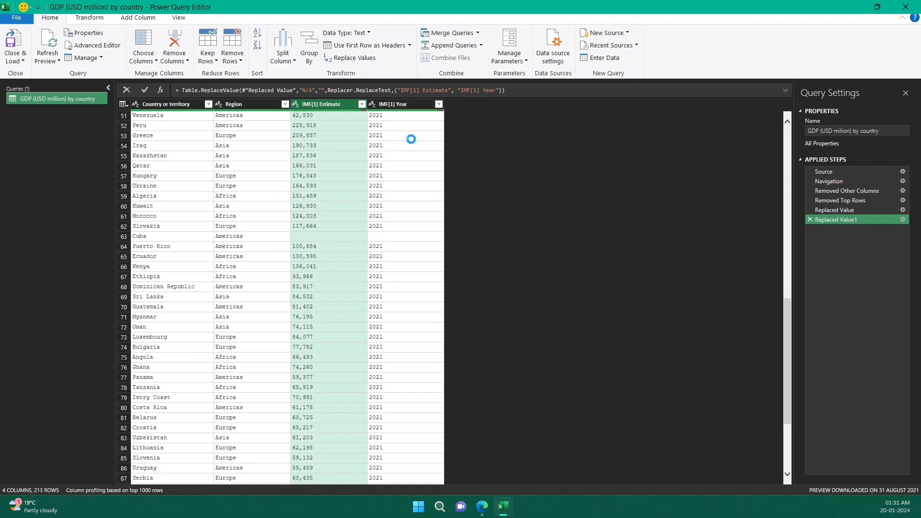
# Change the data type of the IMF[1] Year column to Whole Number
pyautogui.click(373, 105)
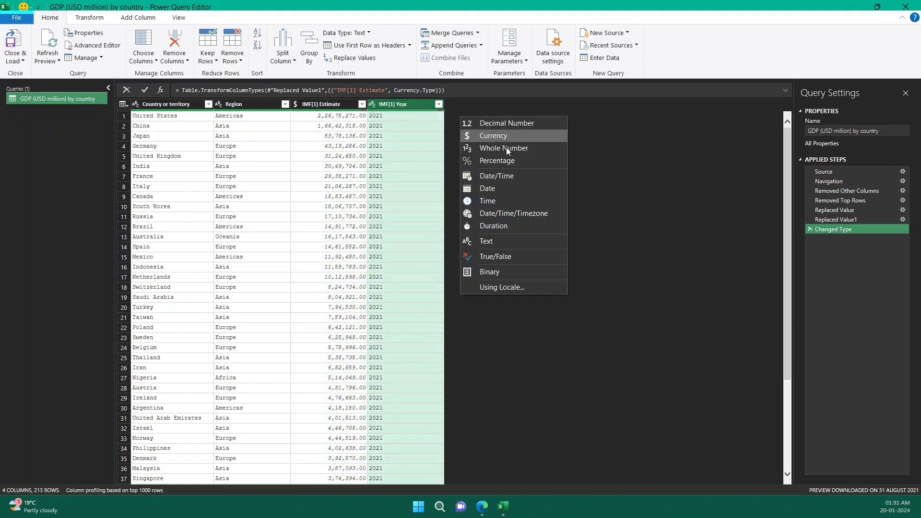
pyautogui.click(506, 149)
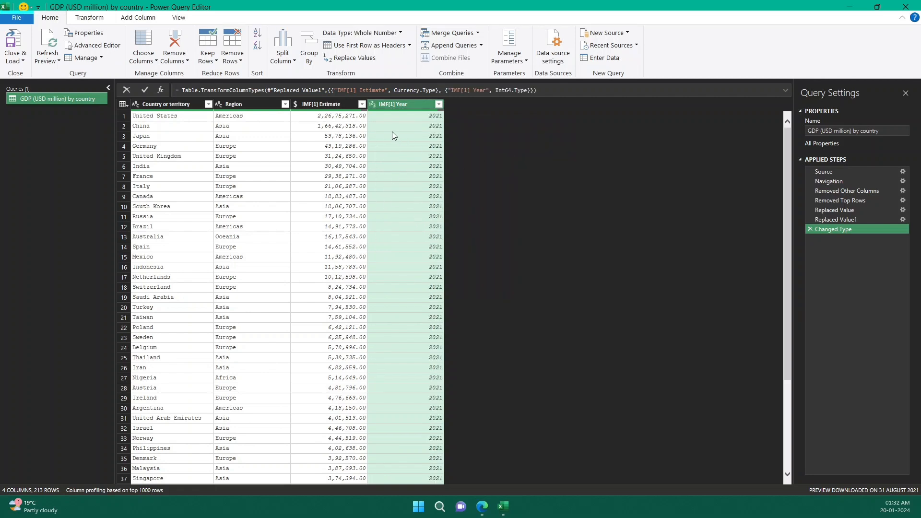
# Rename the Country or territory column as Country
pyautogui.doubleClick(178, 106)
pyautogui.doubleClick(193, 105)
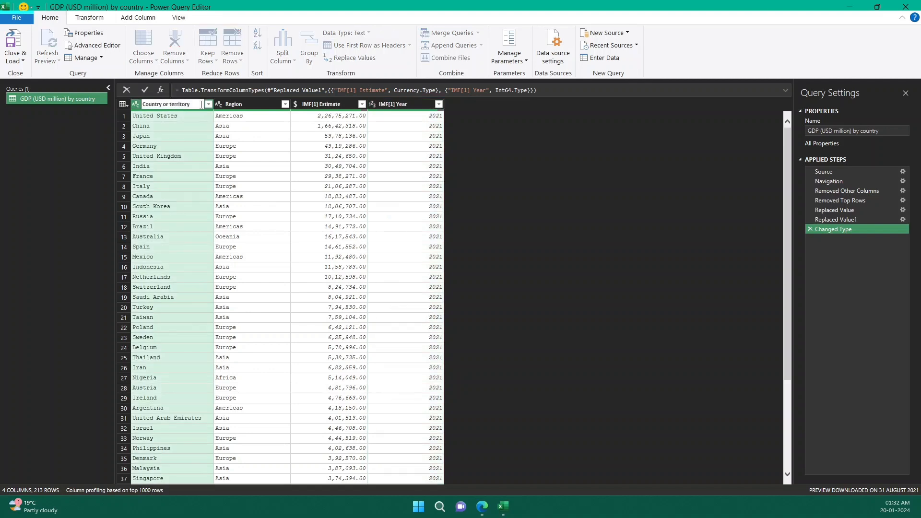
pyautogui.doubleClick(165, 105)
pyautogui.click(195, 107)
pyautogui.press('BackSpace')
pyautogui.press('BackSpace')
pyautogui.press('BackSpace')
pyautogui.press('BackSpace')
pyautogui.press('BackSpace')
pyautogui.press('BackSpace')
pyautogui.press('BackSpace')
pyautogui.press('BackSpace')
pyautogui.press('BackSpace')
pyautogui.write('or territory')
pyautogui.press('Return')
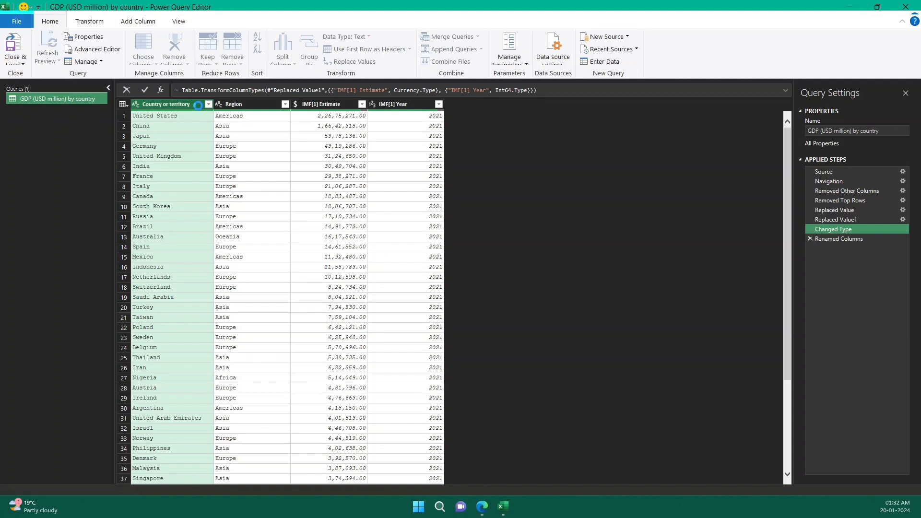
pyautogui.click(255, 104)
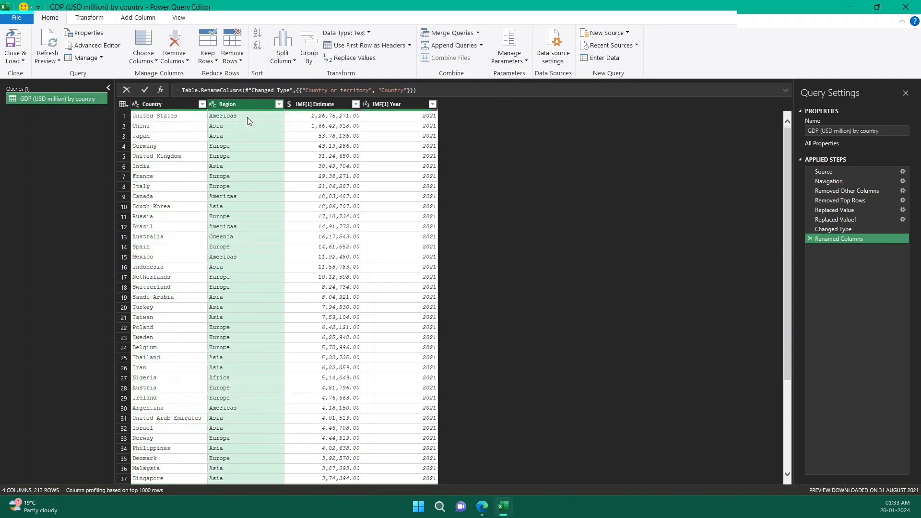
# Rename the IMF[1] Estimate column as Estimate by removing its IMF[1] prefix
pyautogui.click(337, 106)
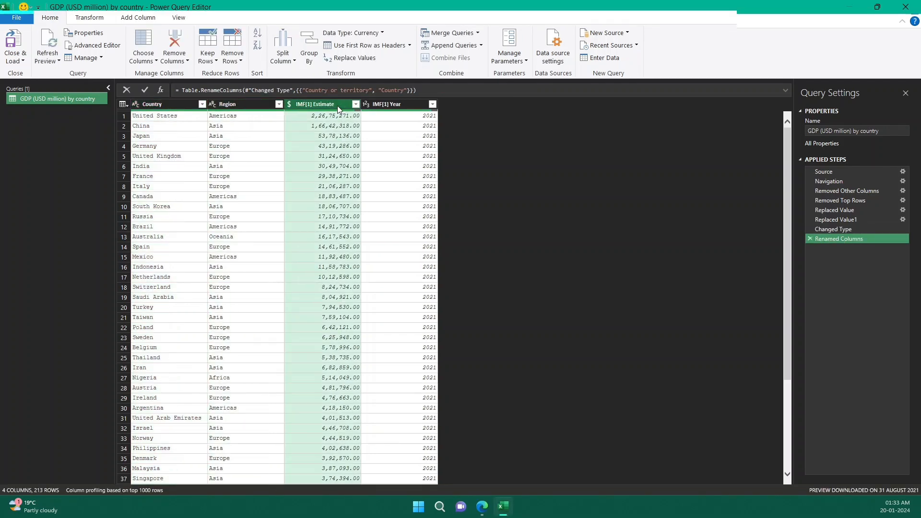
pyautogui.doubleClick(326, 105)
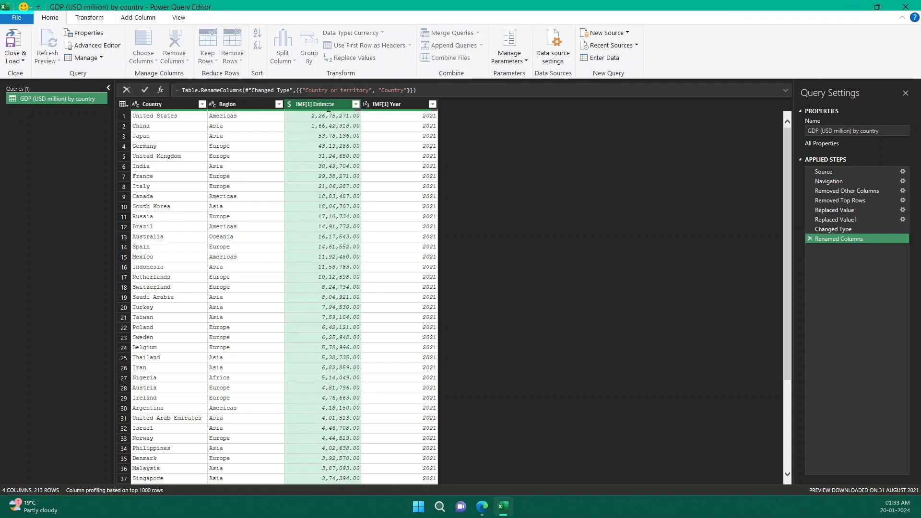
pyautogui.click(313, 104)
pyautogui.moveTo(313, 105); pyautogui.dragTo(295, 105)
pyautogui.press('BackSpace')
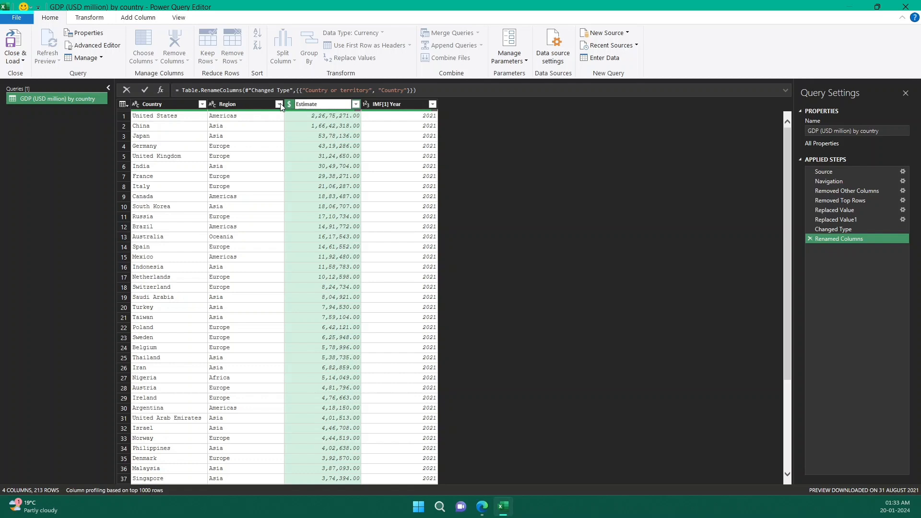
pyautogui.click(389, 108)
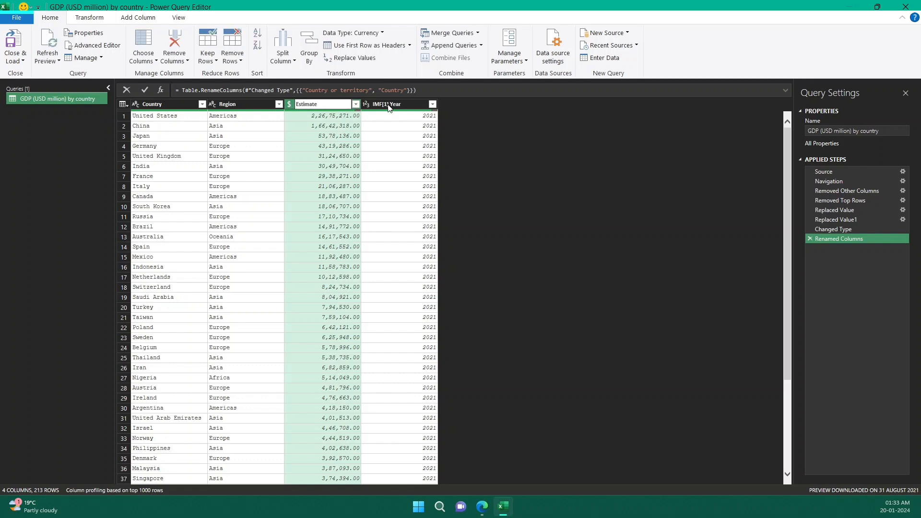
# Rename the IMF[1] Year column as Year
pyautogui.click(395, 106)
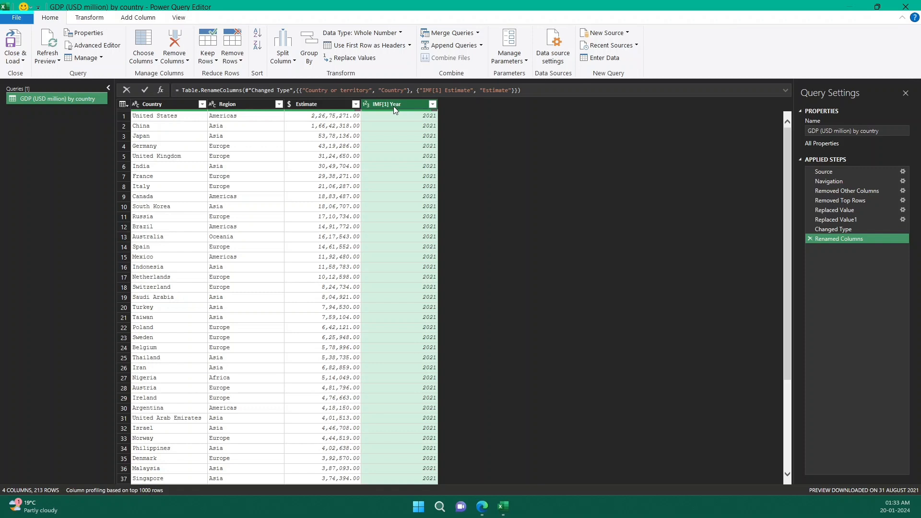
pyautogui.doubleClick(393, 106)
pyautogui.click(392, 108)
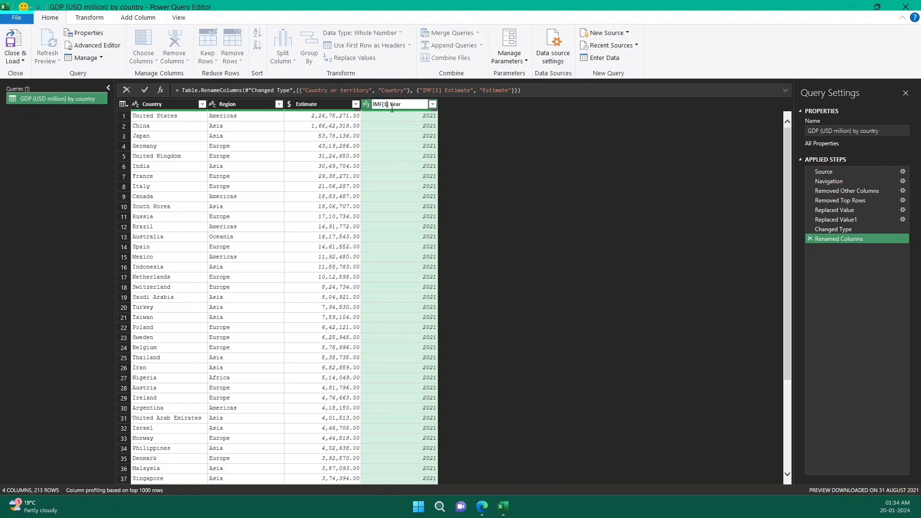
pyautogui.press('BackSpace')
pyautogui.press('BackSpace')
pyautogui.press('BackSpace')
pyautogui.press('BackSpace')
pyautogui.press('BackSpace')
pyautogui.press('BackSpace')
pyautogui.press('BackSpace')
pyautogui.click(456, 130)
# Add the unit to the Estimate column's name so that it reads Estimate (Mn USD)
pyautogui.click(321, 104)
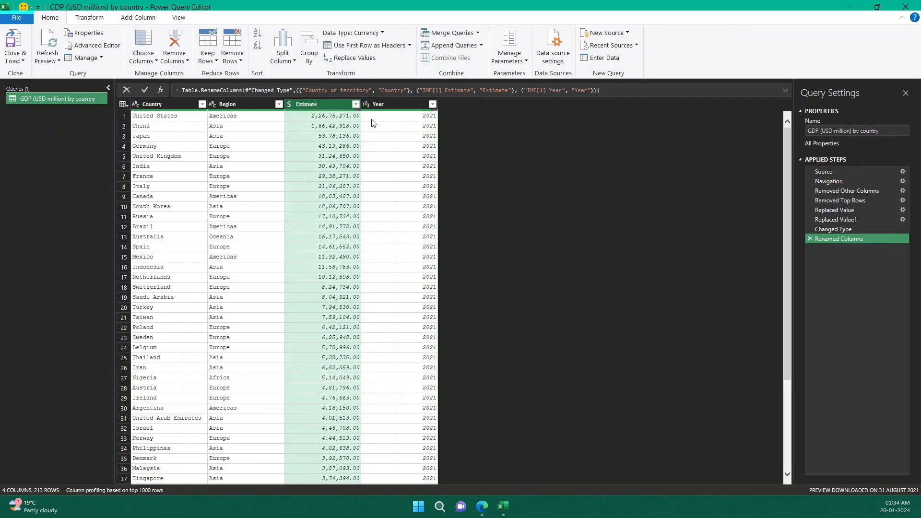
pyautogui.doubleClick(331, 104)
pyautogui.click(332, 105)
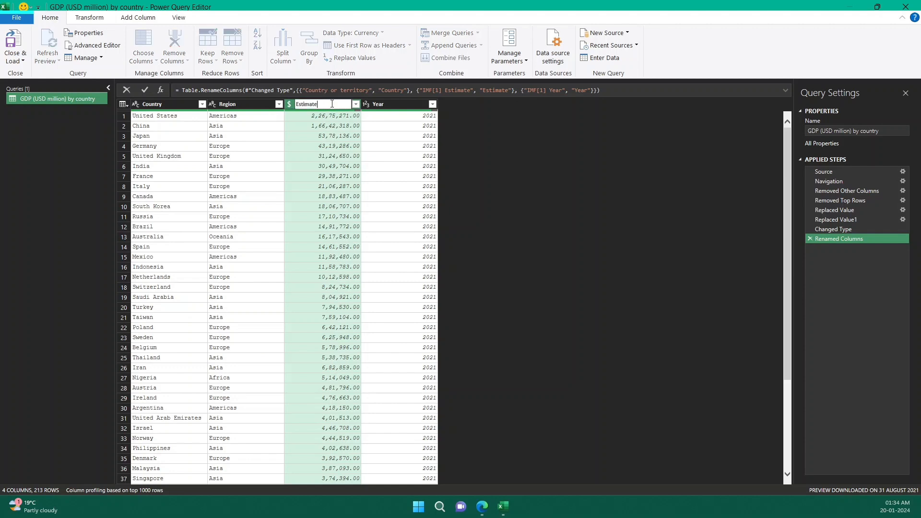
pyautogui.write('(Mn USD)')
pyautogui.press('Return')
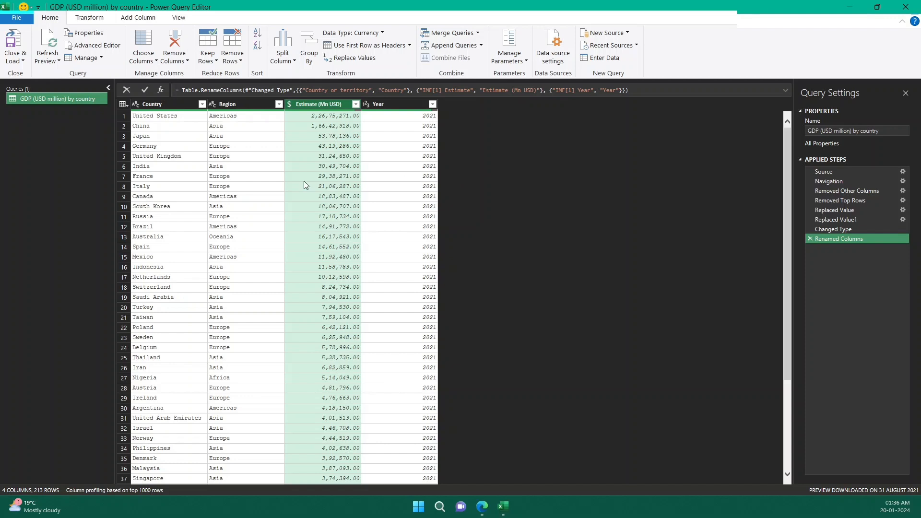
# Rename the GDP (USD million) by country query as IMF GDP
pyautogui.doubleClick(48, 99)
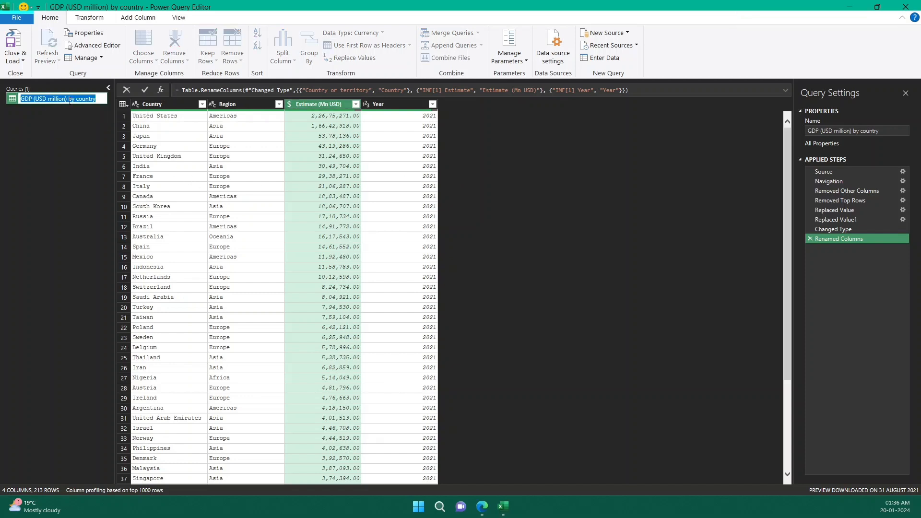
pyautogui.press('End')
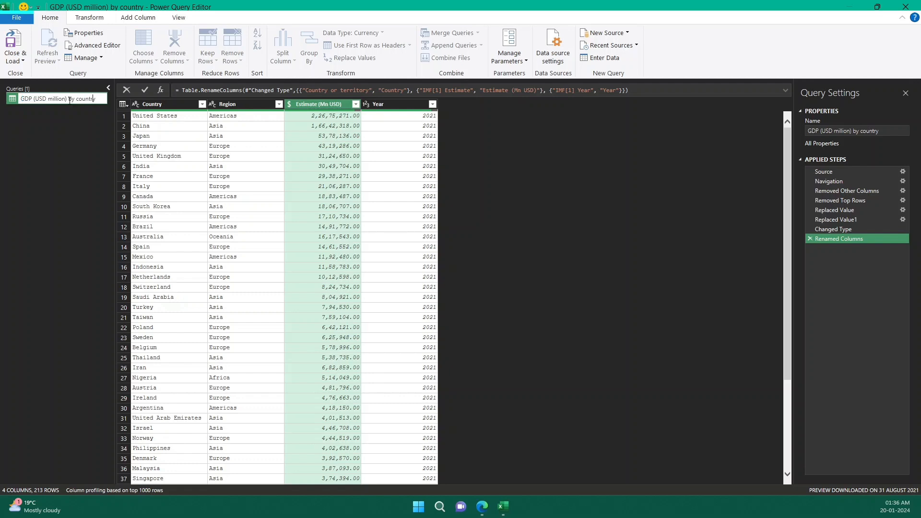
pyautogui.press('BackSpace')
pyautogui.press('BackSpace')
pyautogui.press('BackSpace')
pyautogui.press('BackSpace')
pyautogui.press('BackSpace')
pyautogui.press('BackSpace')
pyautogui.press('BackSpace')
pyautogui.press('BackSpace')
pyautogui.press('BackSpace')
pyautogui.press('BackSpace')
pyautogui.press('BackSpace')
pyautogui.press('BackSpace')
pyautogui.press('BackSpace')
pyautogui.press('BackSpace')
pyautogui.press('BackSpace')
pyautogui.press('Home')
pyautogui.write('IMF')
pyautogui.hotkey('shift', 'End')
pyautogui.press('BackSpace')
pyautogui.press('Return')
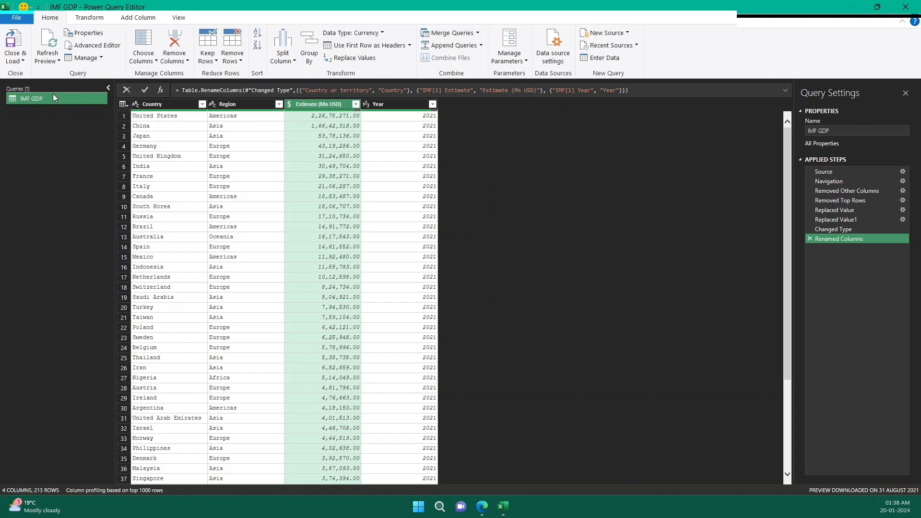
# Close the query editor, load the IMF GDP query into the workbook, and look through the loaded table's rows
pyautogui.click(20, 60)
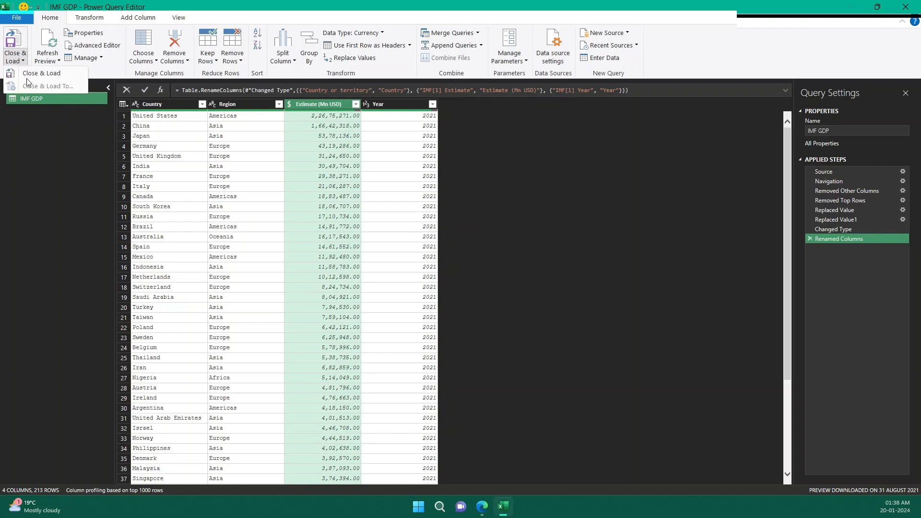
pyautogui.click(53, 79)
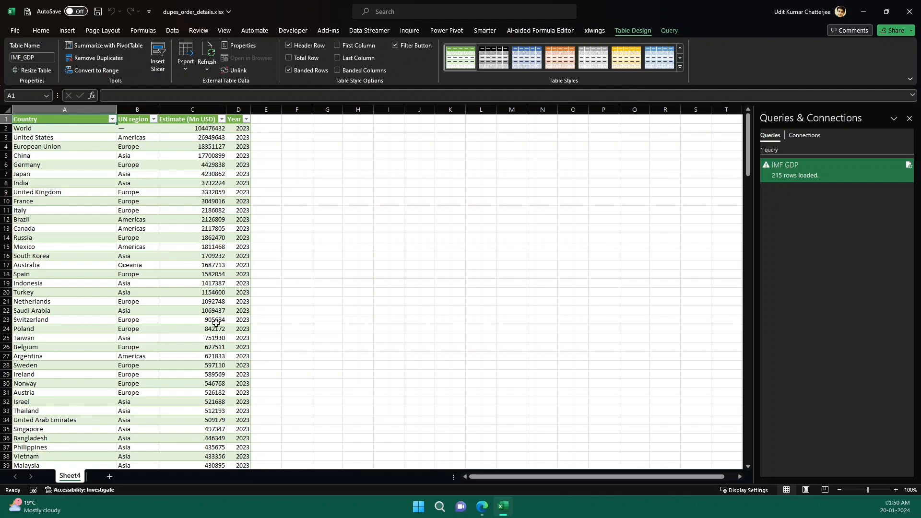
pyautogui.scroll(-16, 216, 324)
pyautogui.scroll(-20, 214, 377)
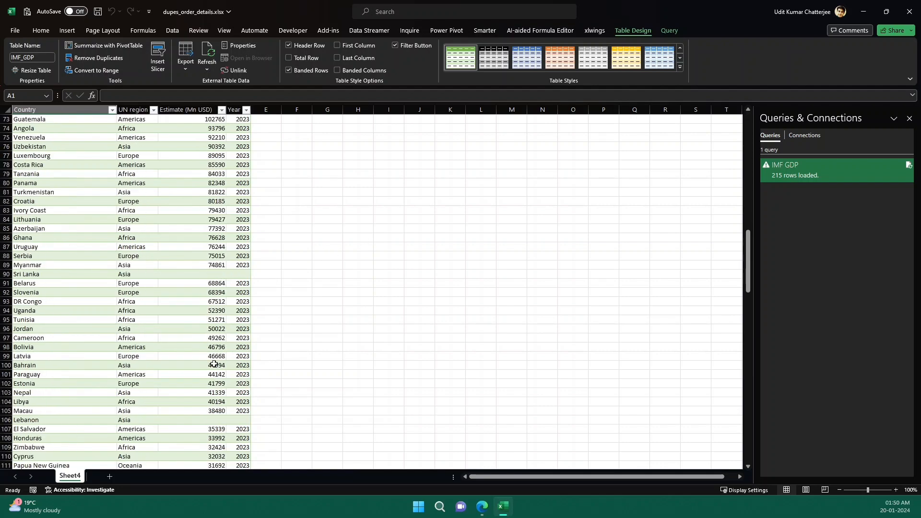
pyautogui.scroll(-17, 214, 365)
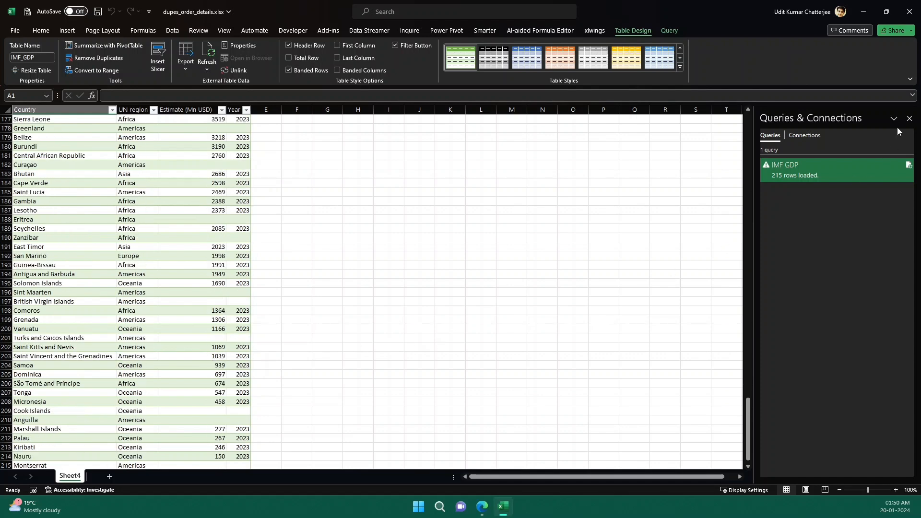
# Close the Queries & Connections pane and check the table down to its last row
pyautogui.click(909, 118)
pyautogui.scroll(-3, 189, 368)
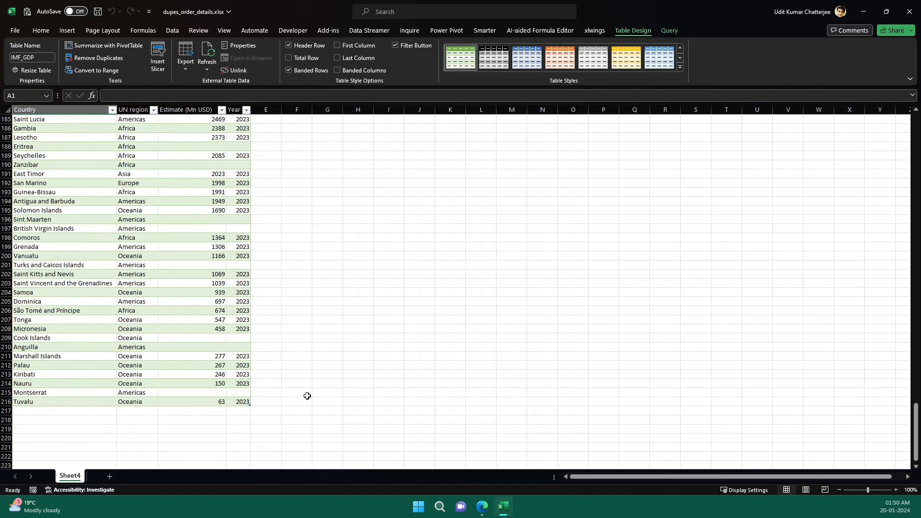
pyautogui.scroll(11, 307, 395)
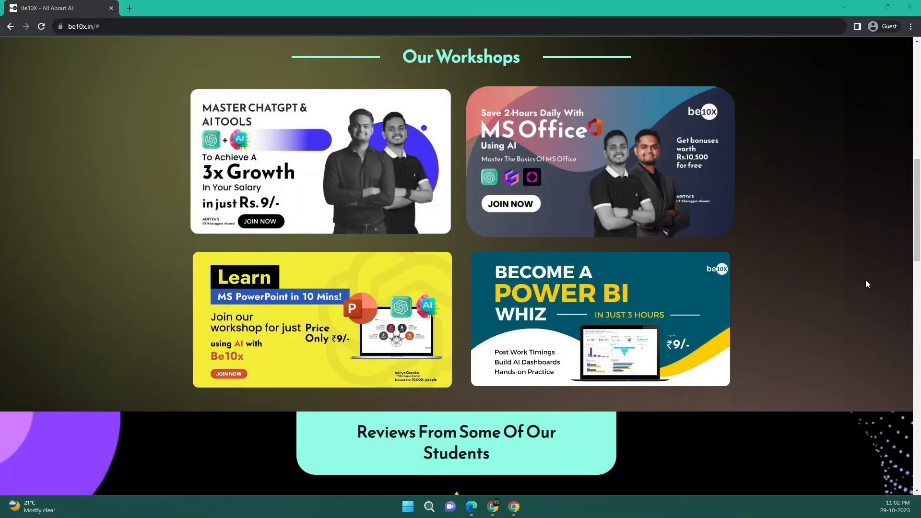
pyautogui.scroll(-4, 865, 281)
pyautogui.scroll(5, 866, 284)
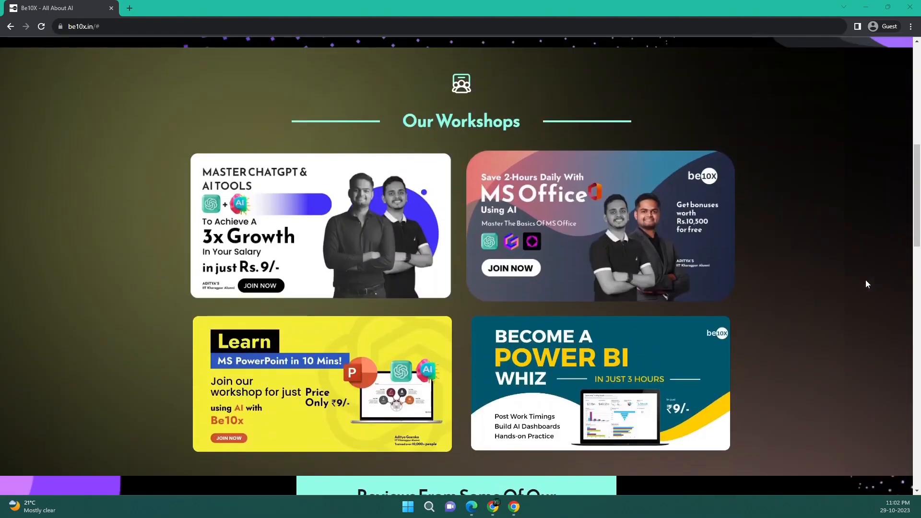